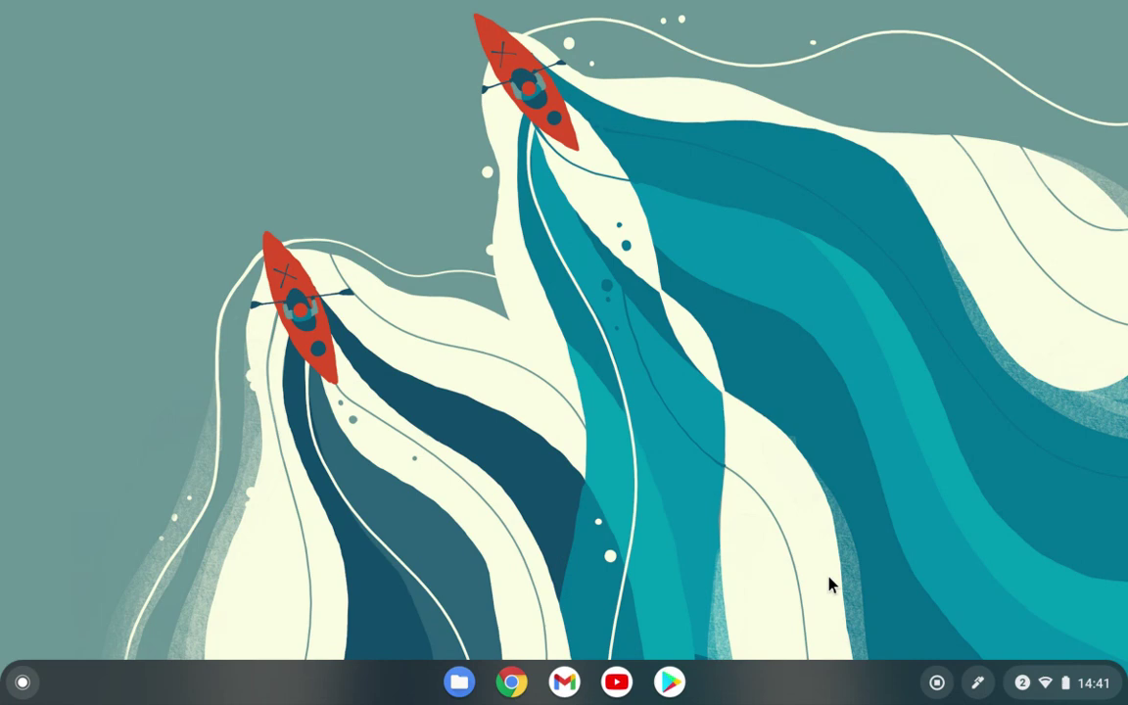
Open Files maximized on Recent, toggle thumbnails on and off, and bring up sorting choices.
{"action": "left_click", "coordinate": [464, 688]}
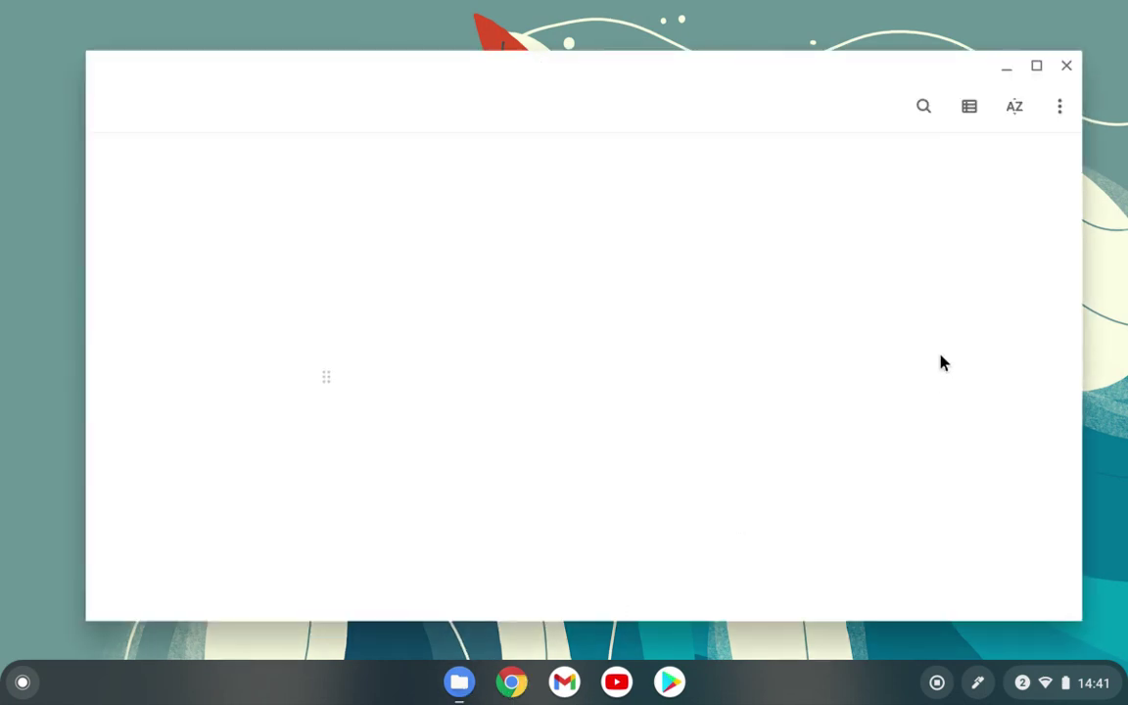
{"action": "left_click", "coordinate": [1036, 69]}
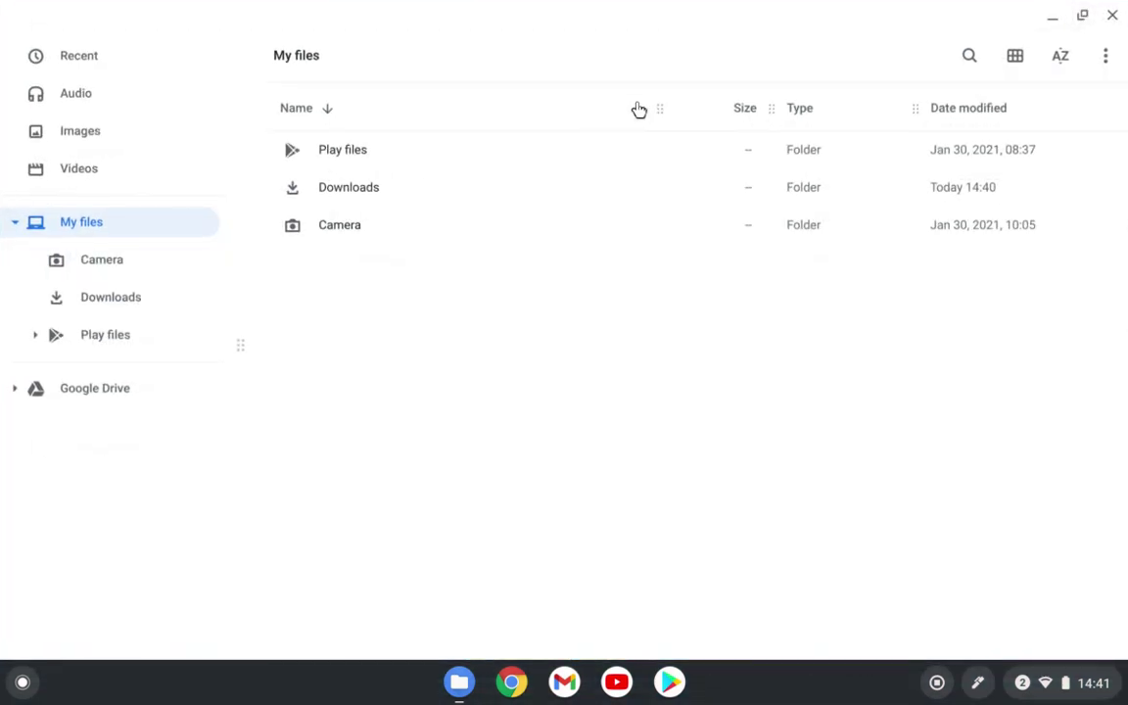
{"action": "left_click", "coordinate": [78, 61]}
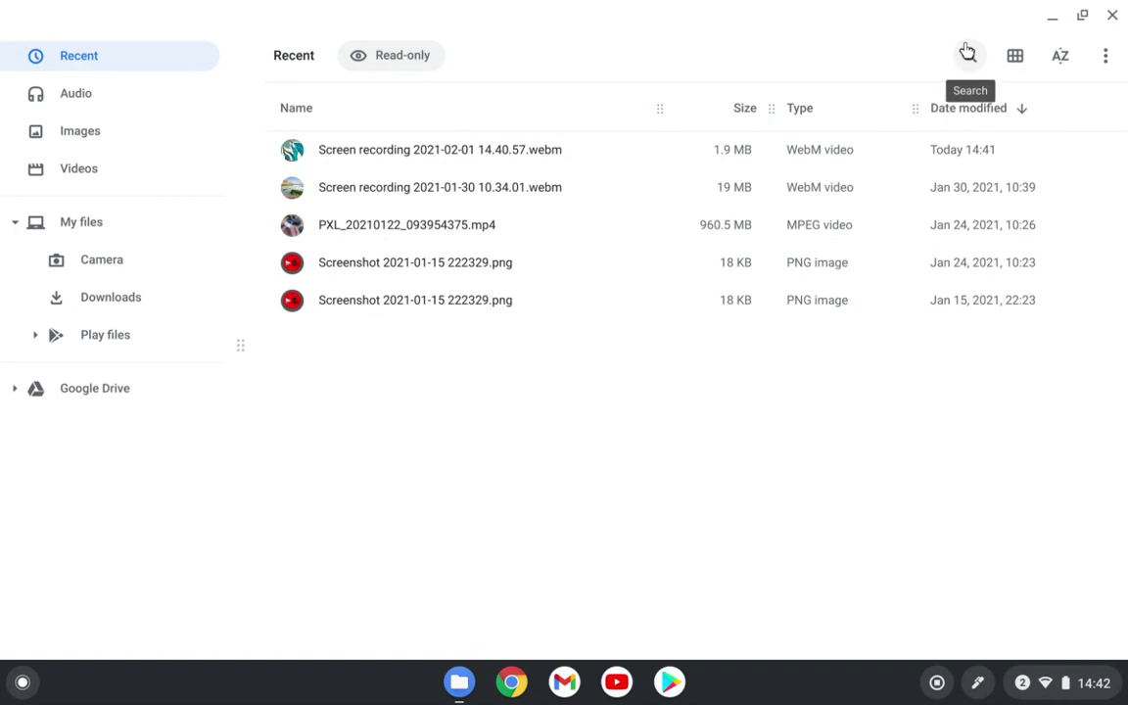
{"action": "left_click", "coordinate": [1015, 56]}
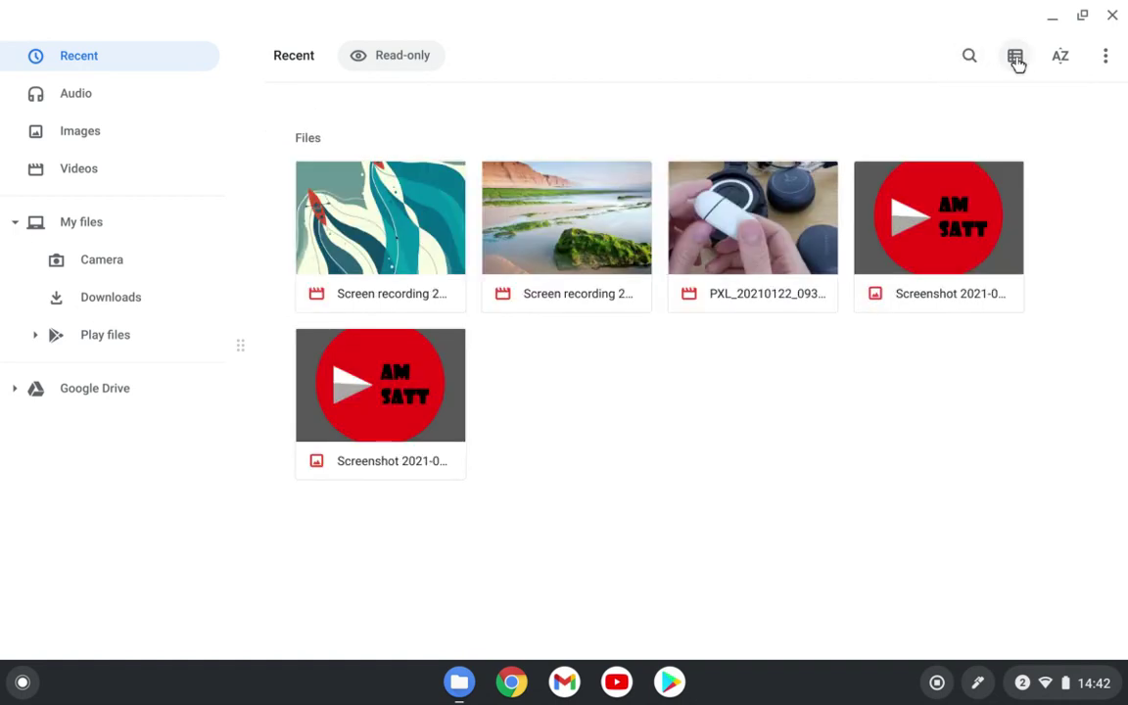
{"action": "left_click", "coordinate": [1015, 56]}
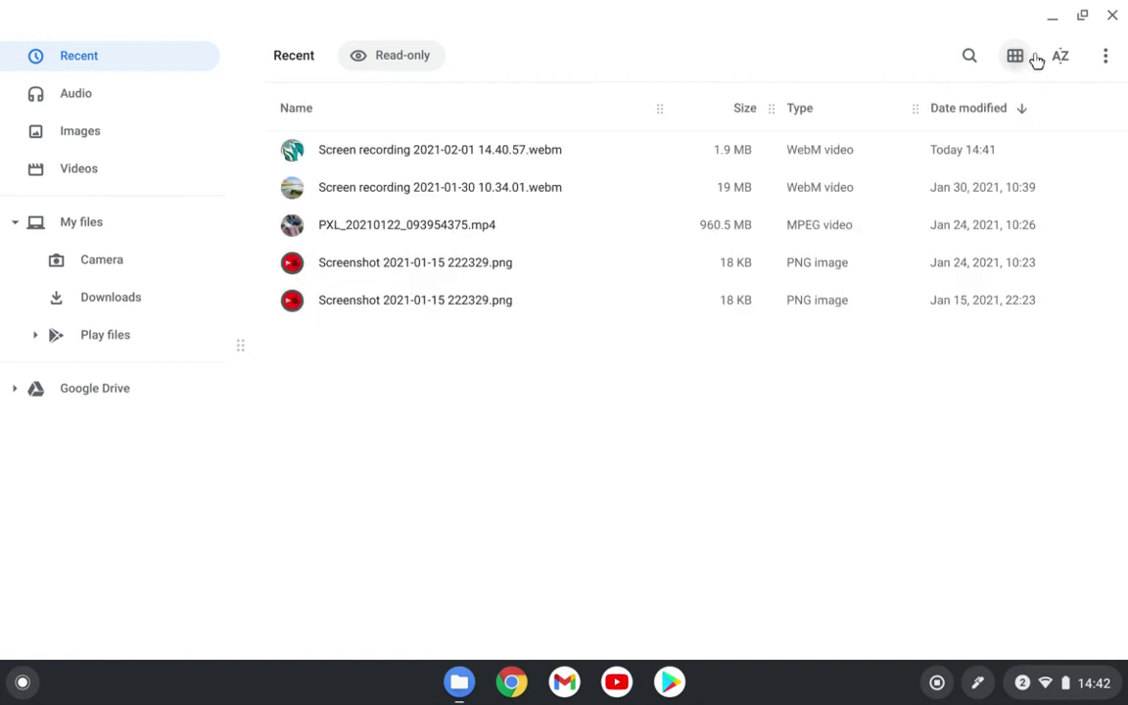
{"action": "left_click", "coordinate": [1065, 59]}
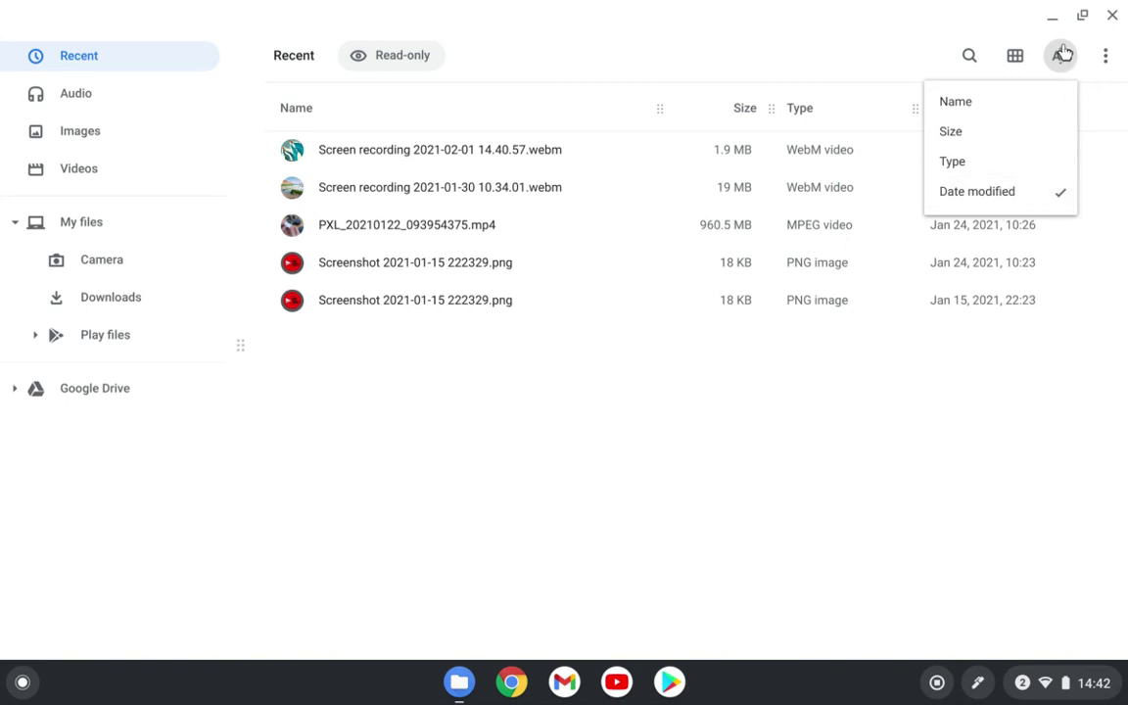
Narrow the Name column of the Recent list and glance at the More menu's Add new service.
{"action": "left_click", "coordinate": [945, 70]}
{"action": "left_click_drag", "start_coordinate": [667, 109], "coordinate": [649, 108]}
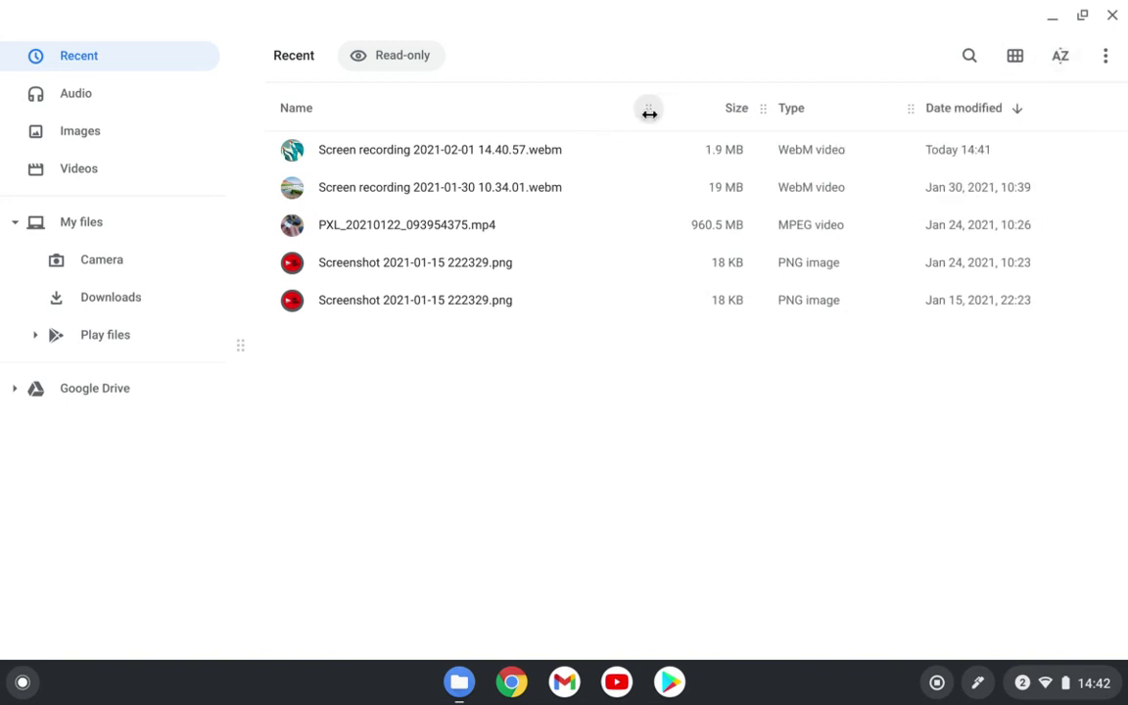
{"action": "left_click", "coordinate": [1104, 59]}
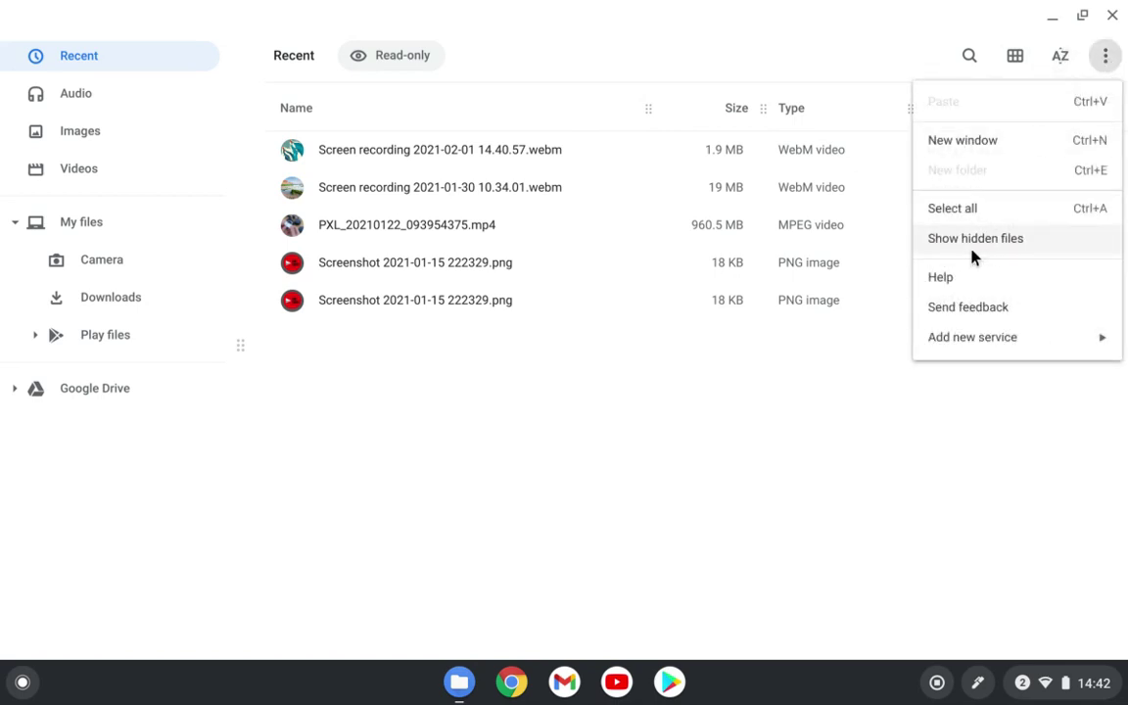
{"action": "mouse_move", "coordinate": [972, 347]}
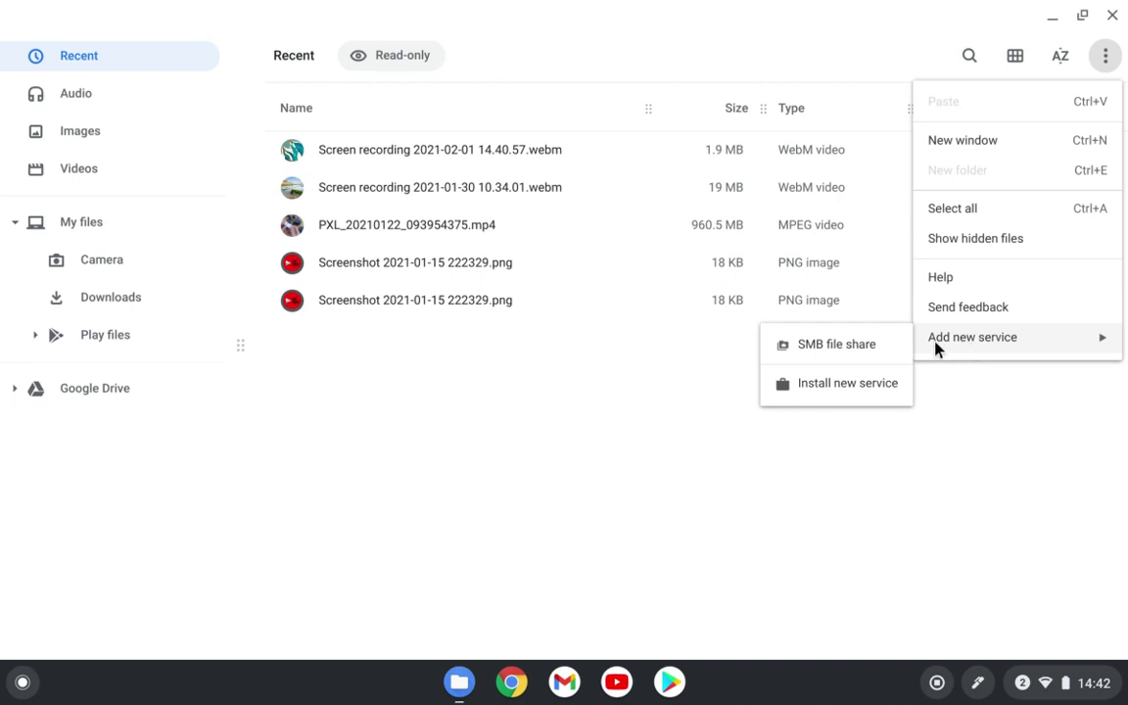
{"action": "left_click", "coordinate": [480, 404]}
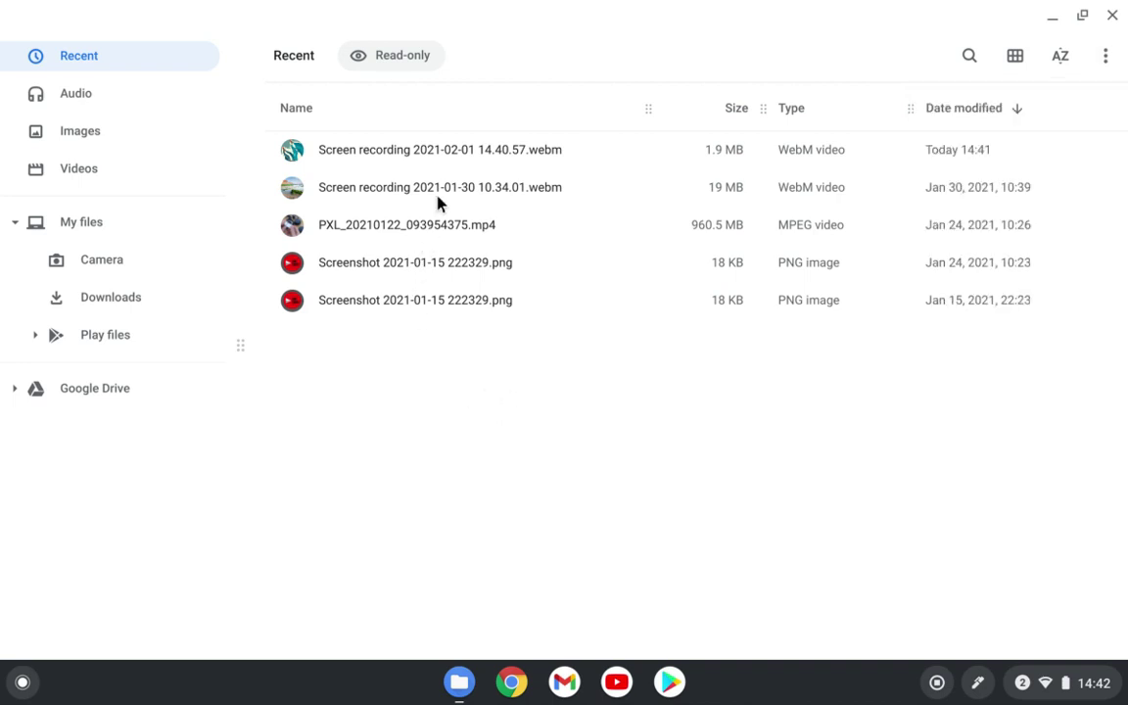
{"action": "left_click", "coordinate": [454, 153]}
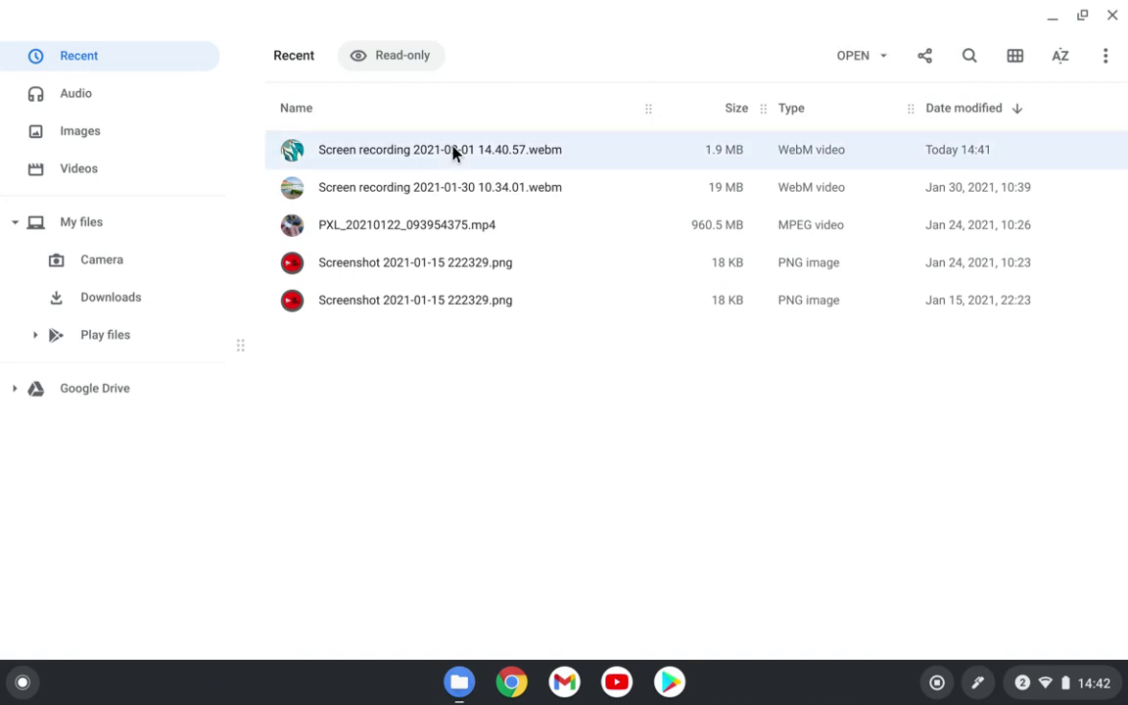
{"action": "right_click", "coordinate": [455, 154]}
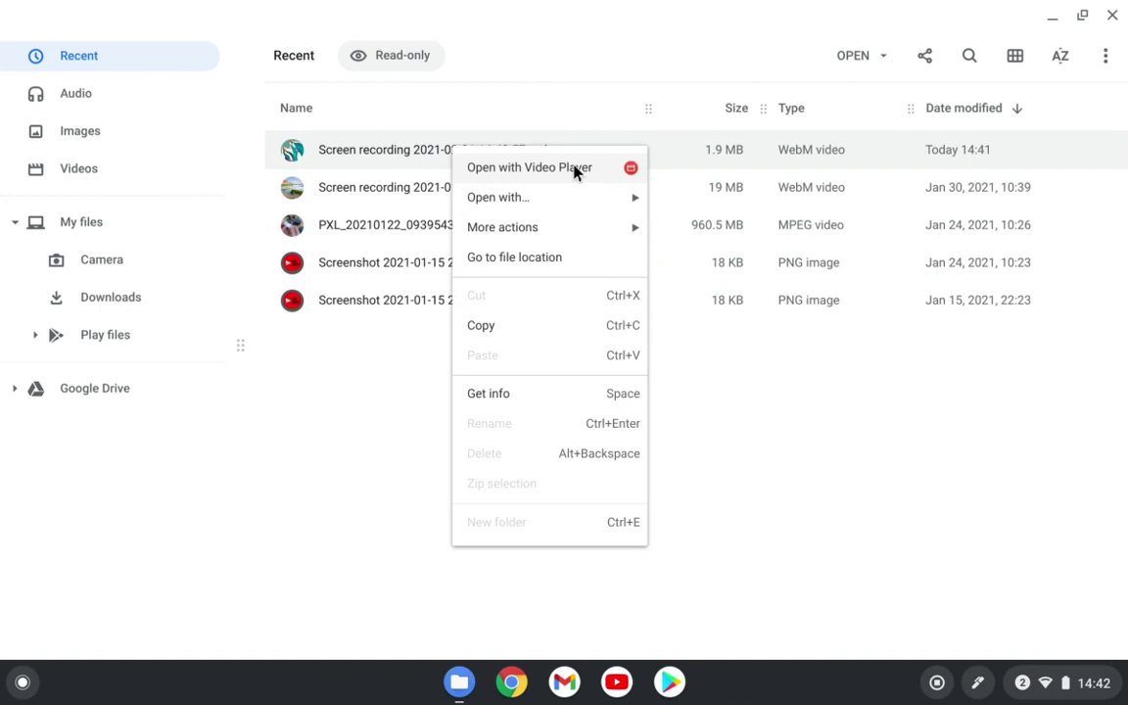
{"action": "mouse_move", "coordinate": [560, 209]}
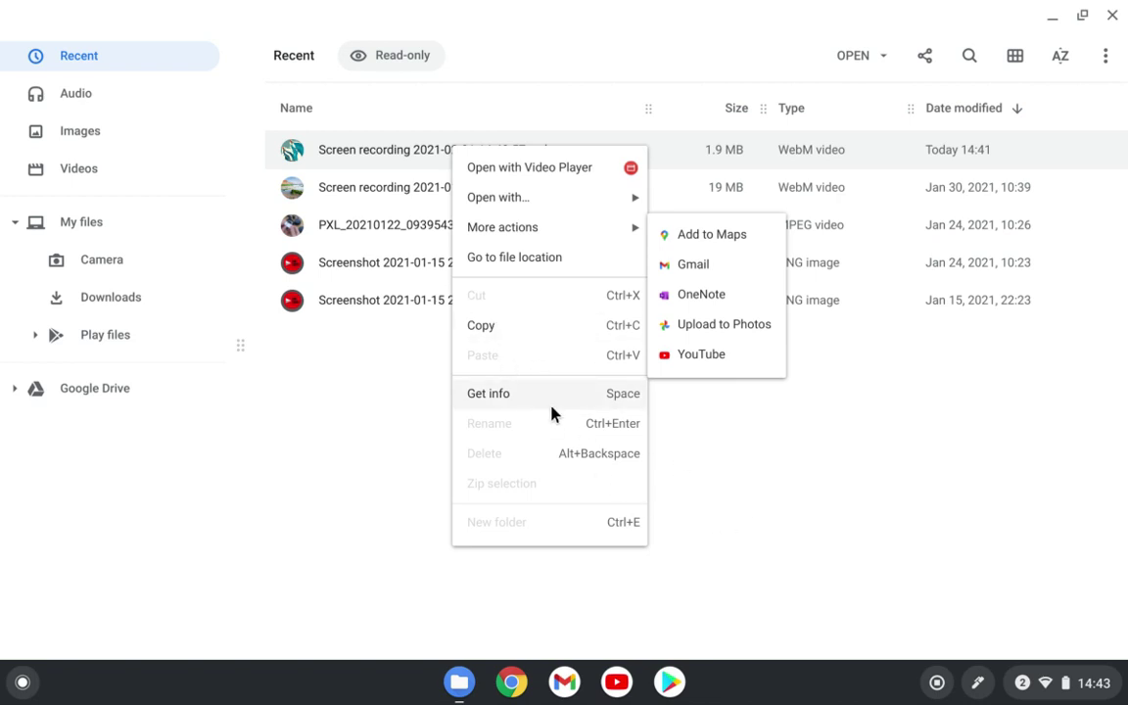
{"action": "left_click", "coordinate": [754, 489]}
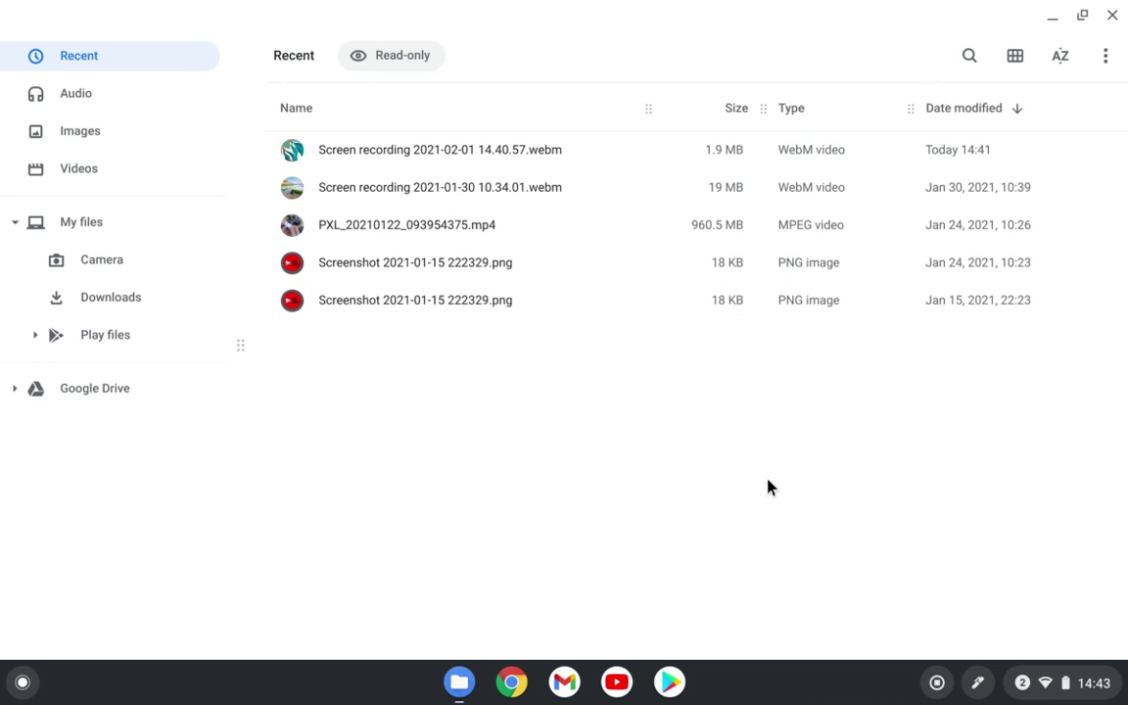
{"action": "right_click", "coordinate": [442, 272]}
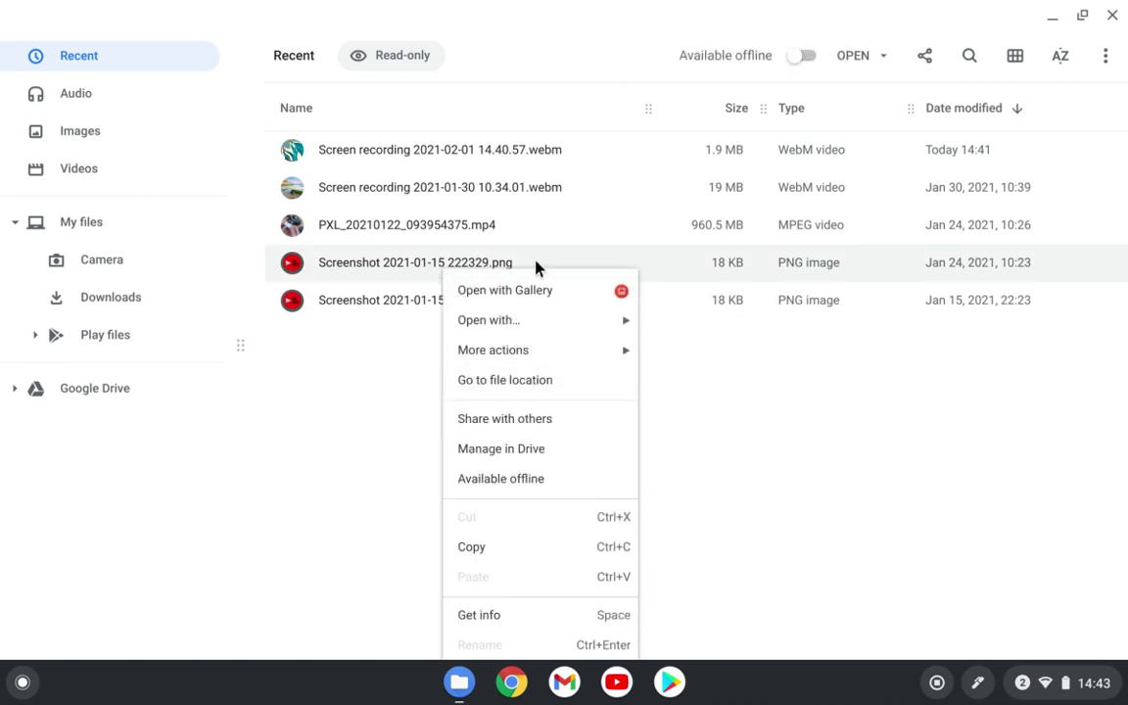
{"action": "mouse_move", "coordinate": [533, 329]}
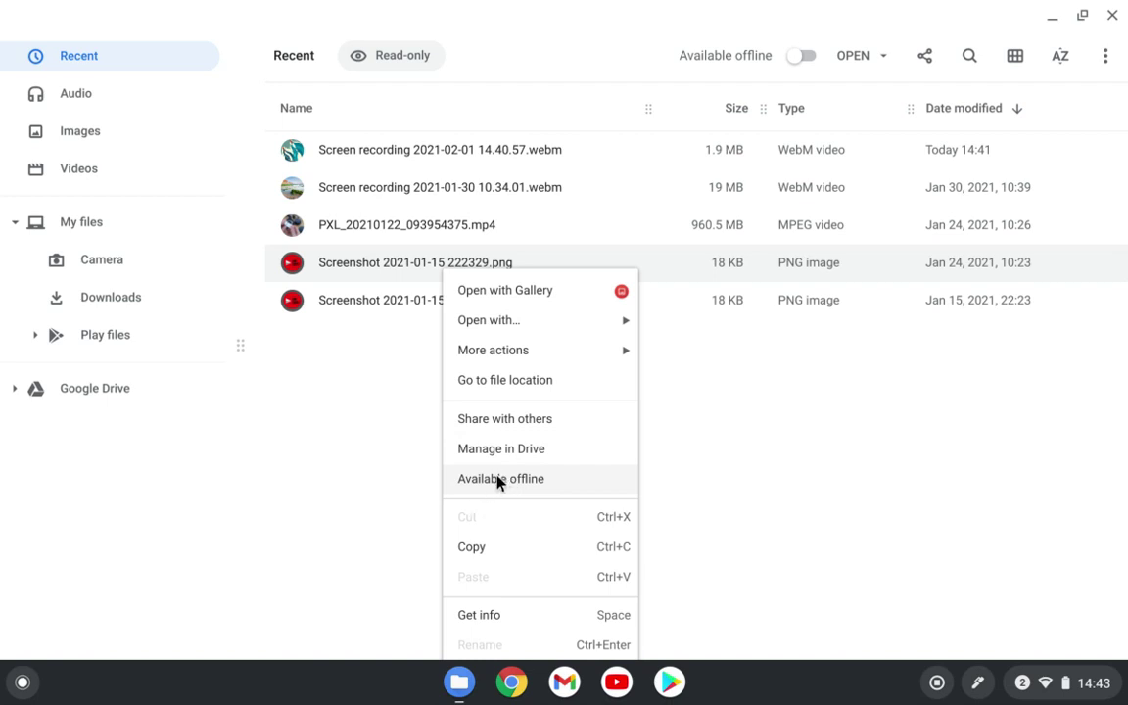
{"action": "left_click", "coordinate": [503, 617]}
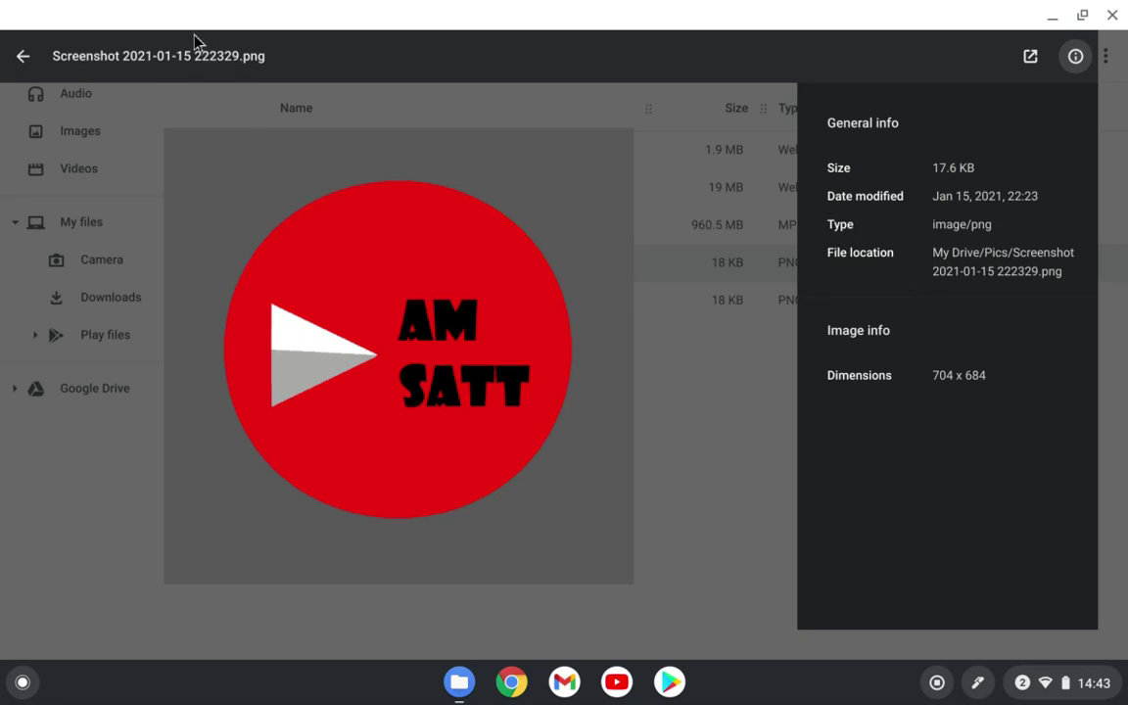
{"action": "left_click", "coordinate": [19, 56]}
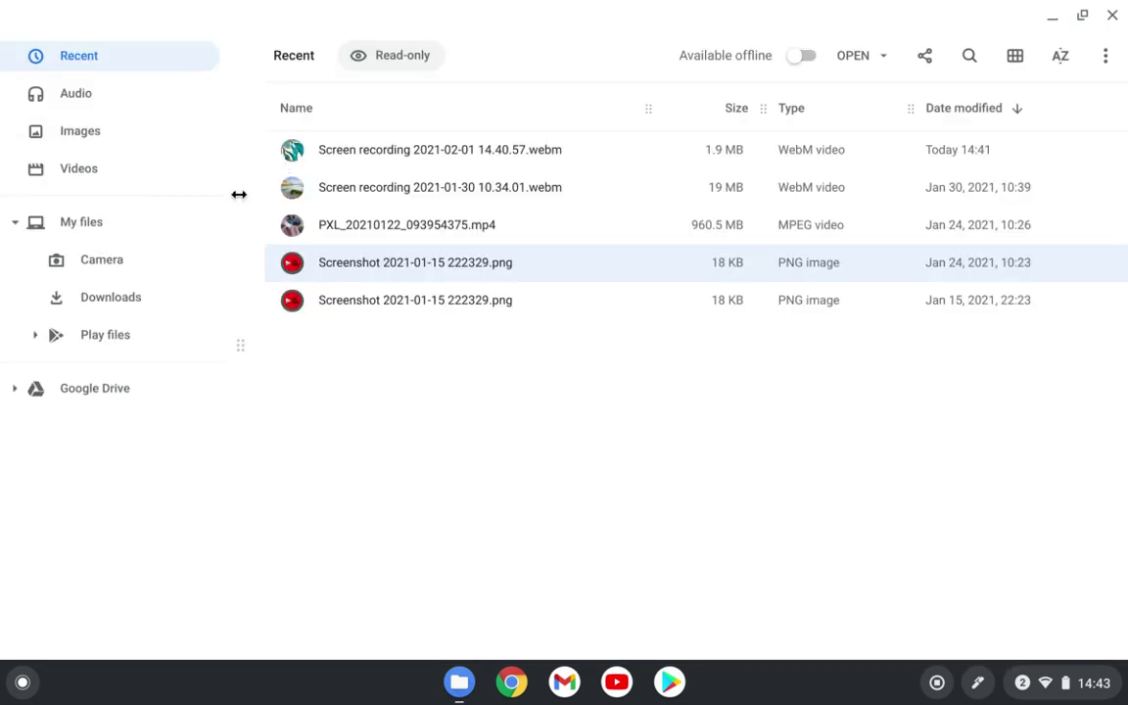
Browse Audio, Images and Videos in turn, ending in My files with Play files, Downloads, Camera.
{"action": "left_click", "coordinate": [66, 95]}
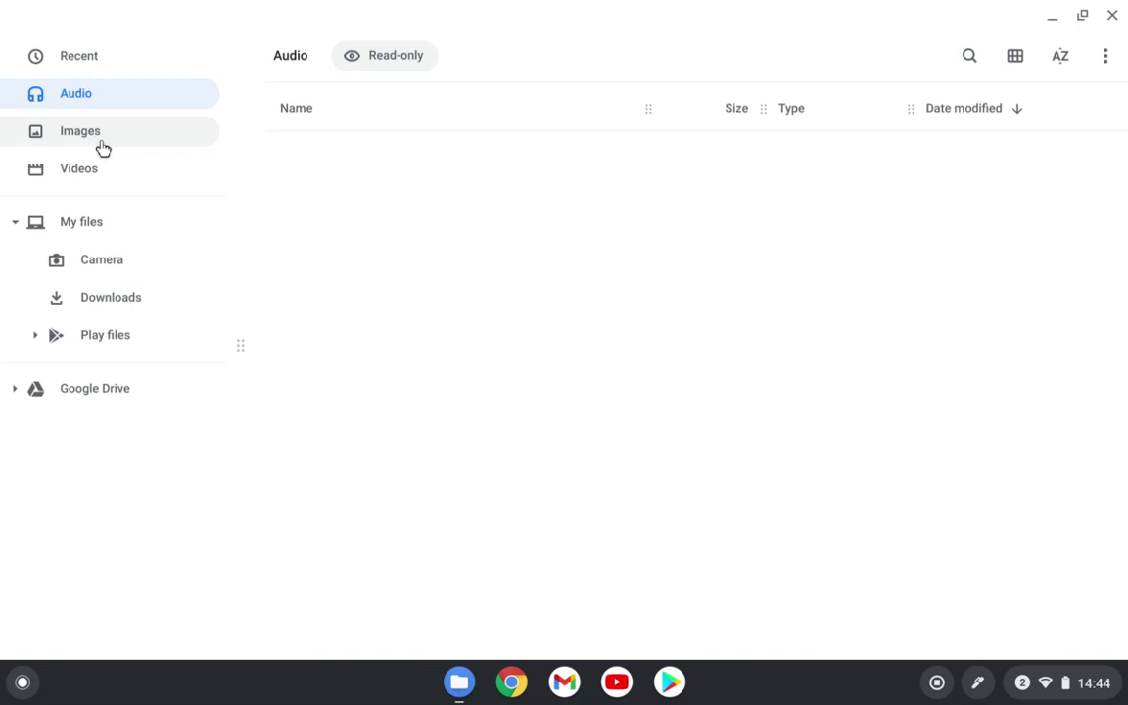
{"action": "left_click", "coordinate": [103, 145]}
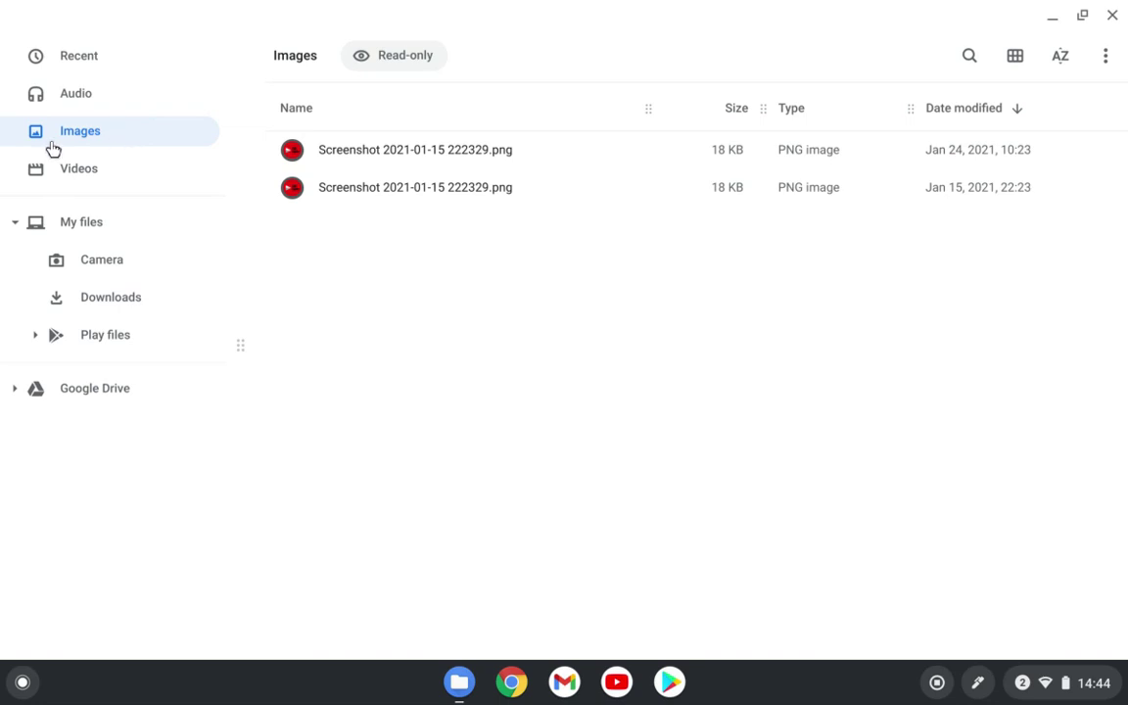
{"action": "left_click", "coordinate": [65, 173]}
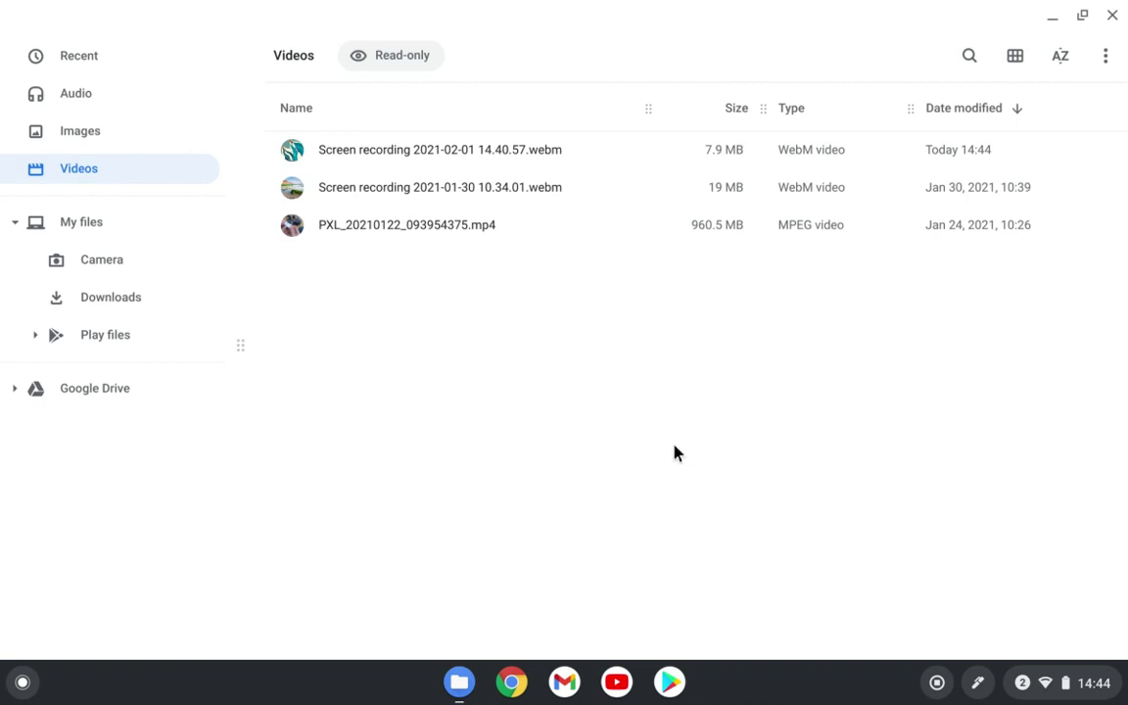
{"action": "left_click", "coordinate": [107, 237]}
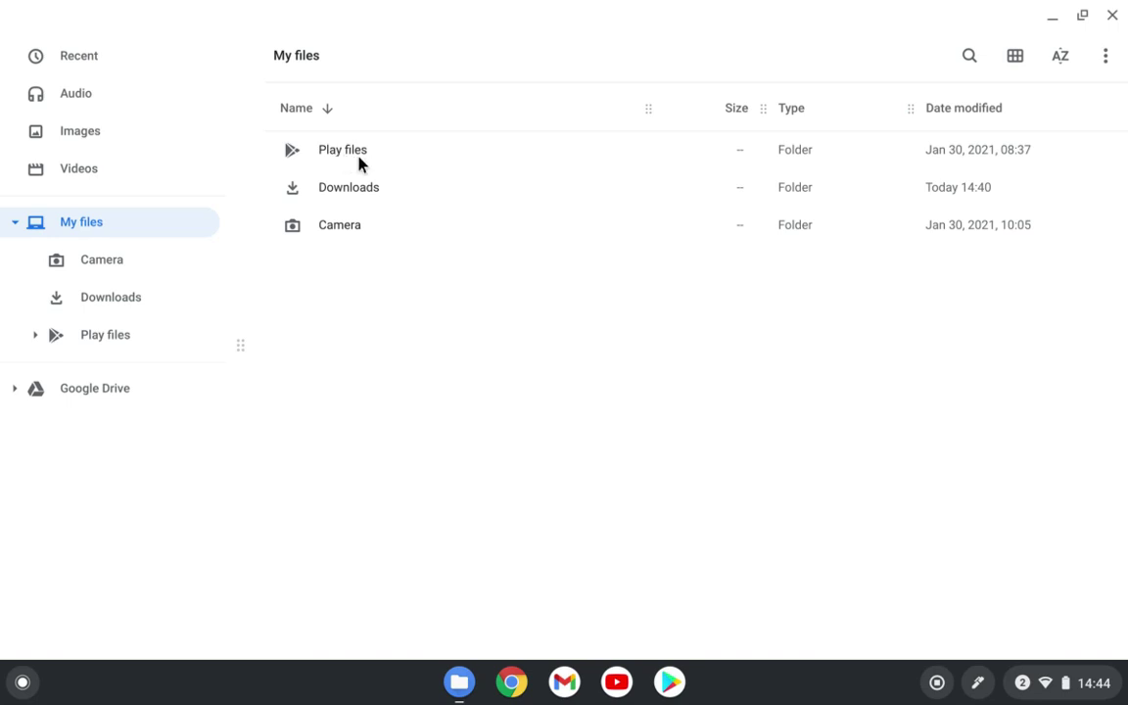
{"action": "left_click", "coordinate": [118, 340]}
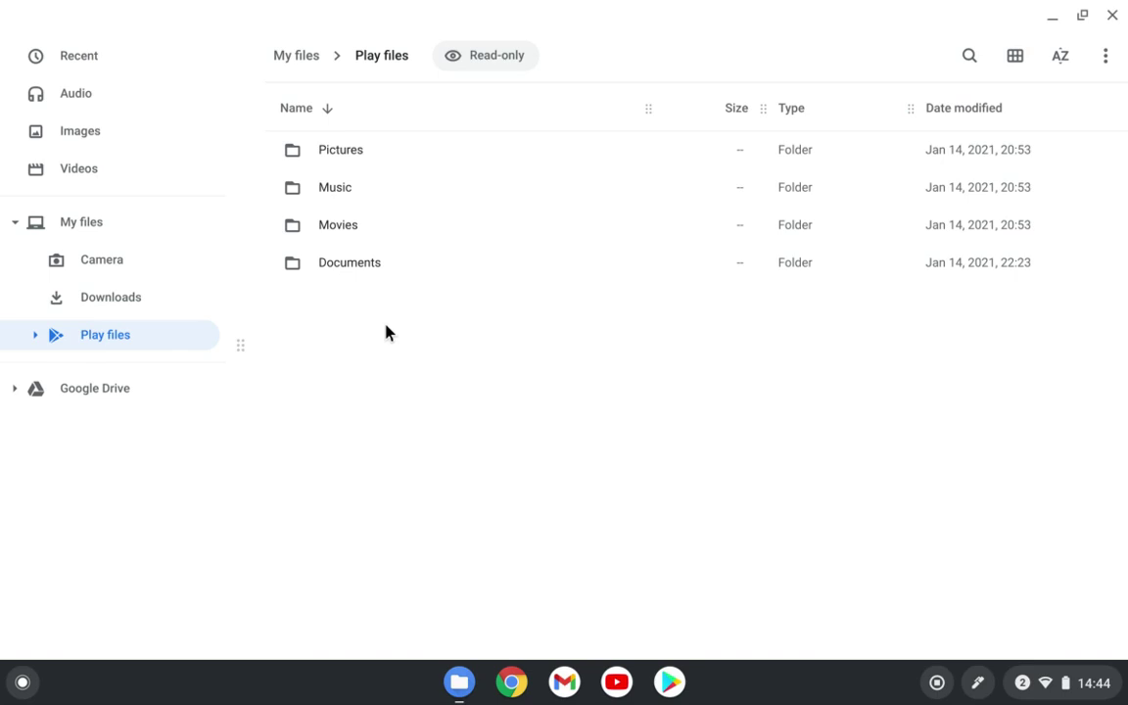
{"action": "left_click", "coordinate": [99, 309]}
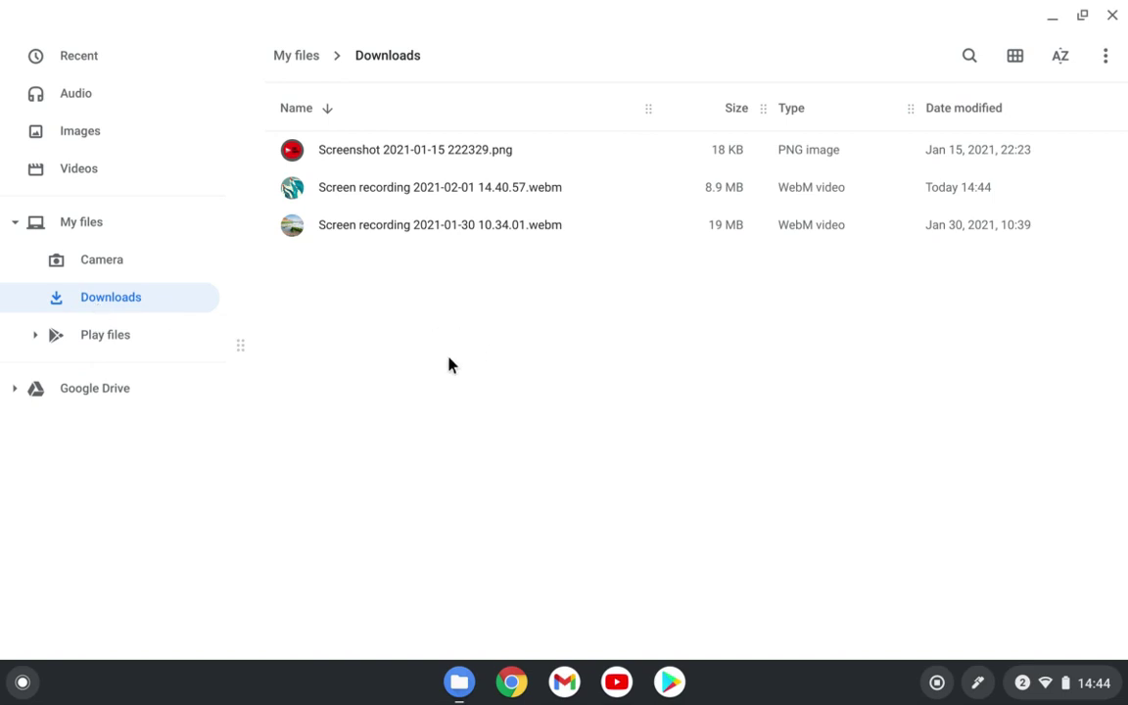
{"action": "left_click", "coordinate": [109, 271]}
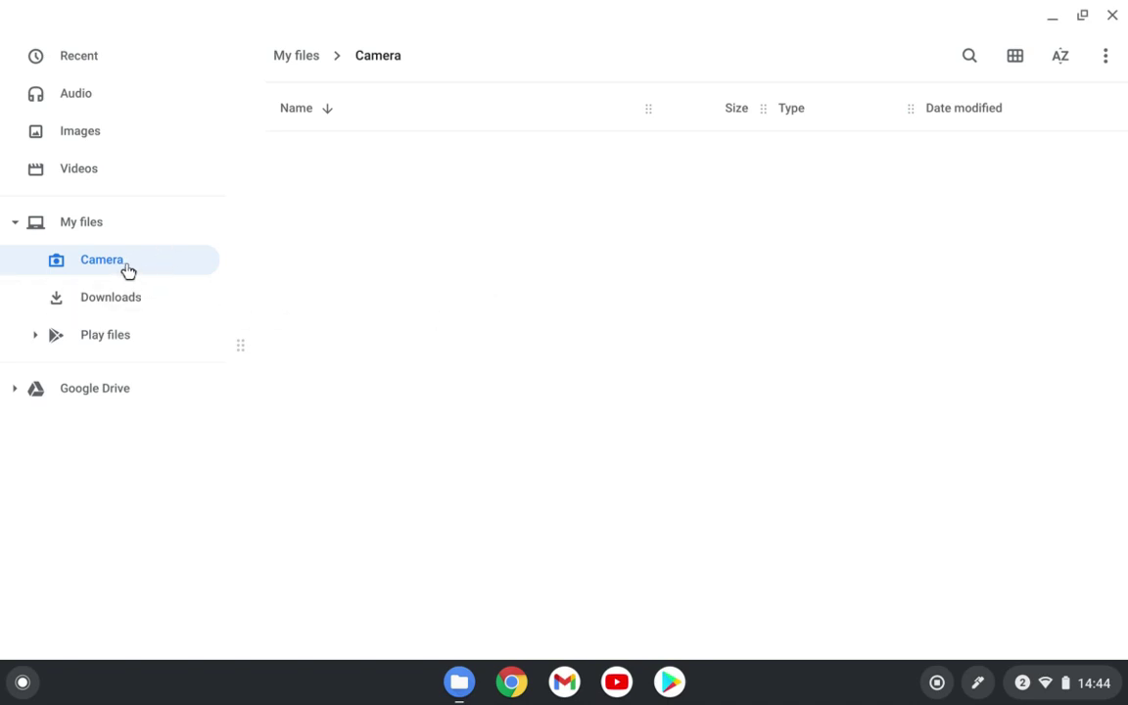
{"action": "left_click", "coordinate": [86, 226]}
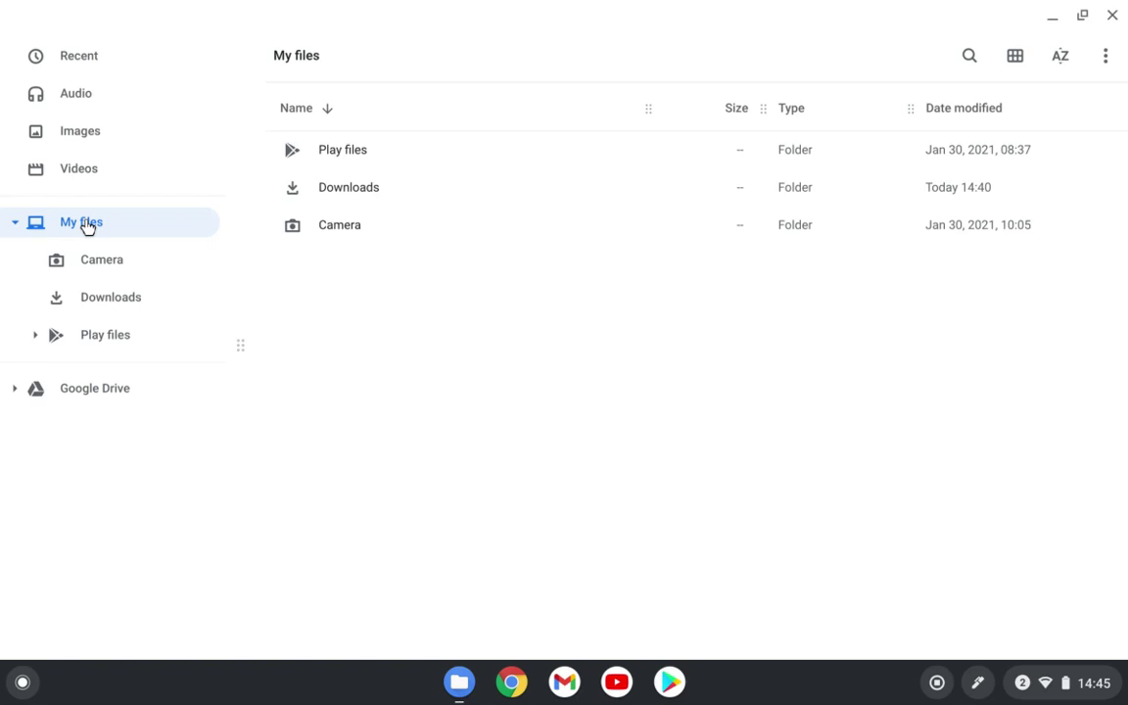
Add a new folder 'Pictures' from the My files context menu and open it.
{"action": "right_click", "coordinate": [86, 224]}
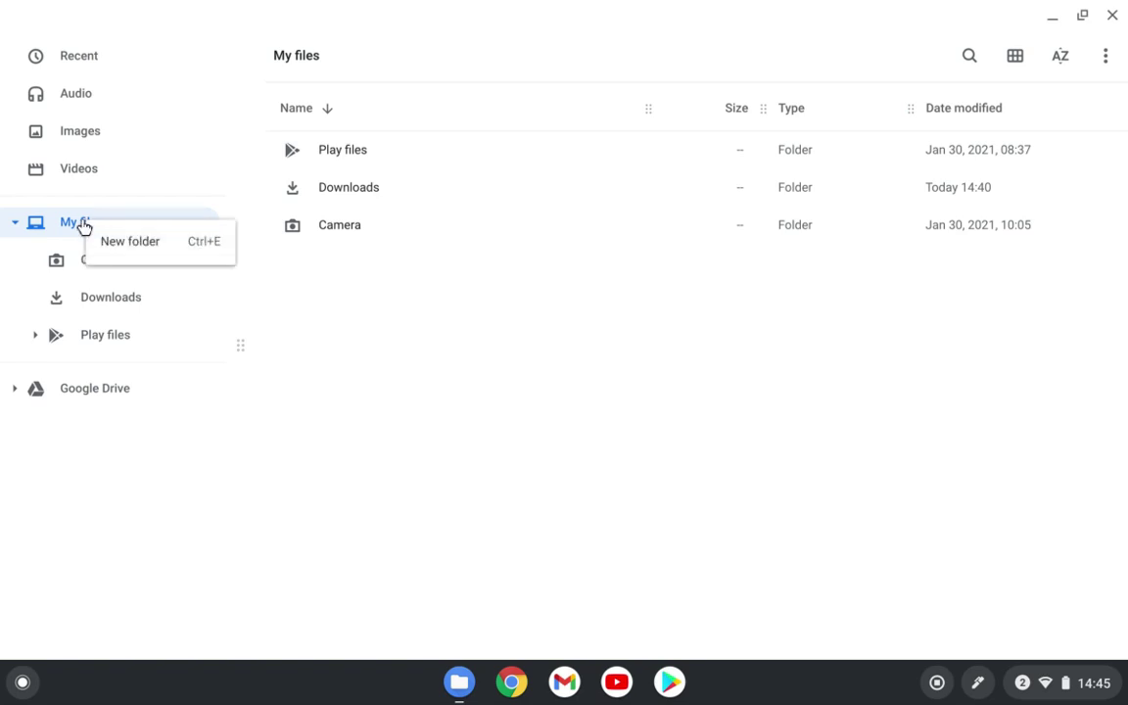
{"action": "left_click", "coordinate": [129, 245]}
{"action": "type", "text": "Pictures"}
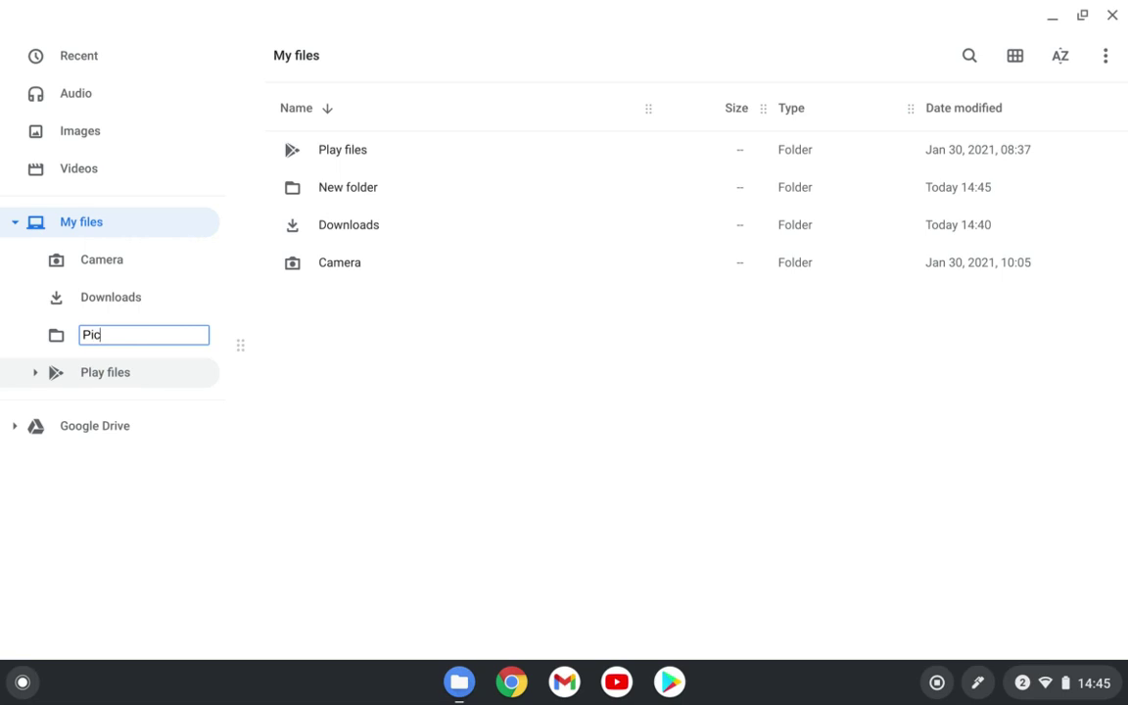
{"action": "left_click", "coordinate": [56, 300]}
{"action": "left_click", "coordinate": [98, 335]}
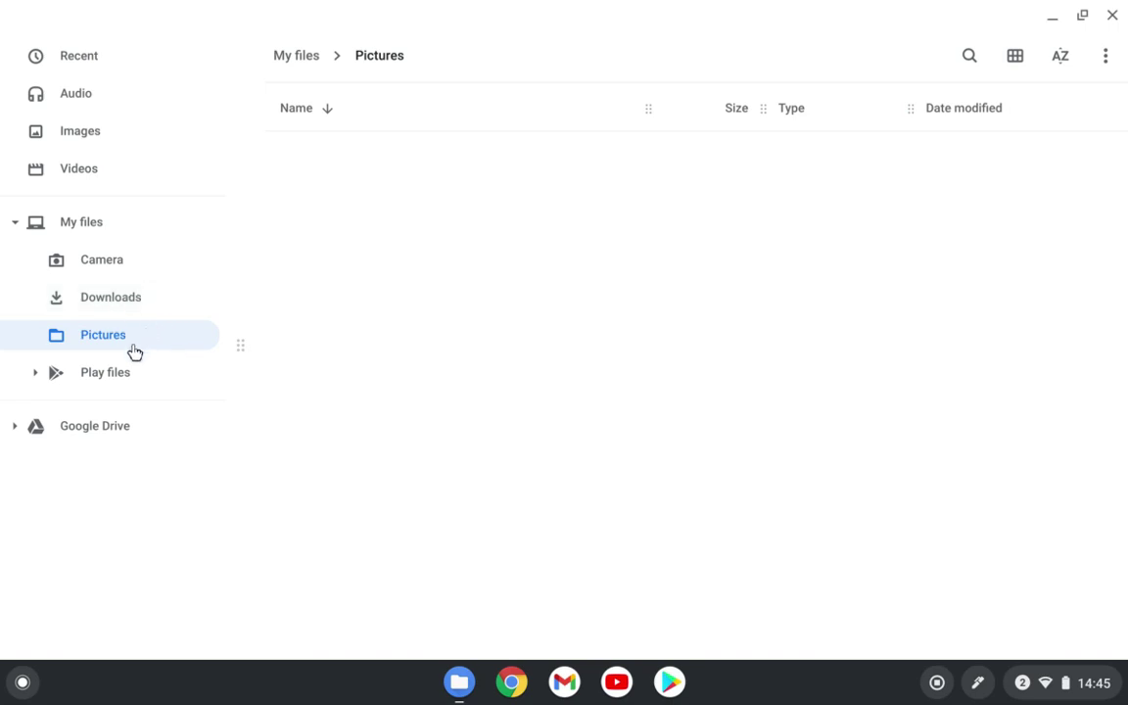
Copy Screenshot 2021-01-15 222329.png from Downloads by dragging it onto the Pictures folder.
{"action": "left_click", "coordinate": [137, 300]}
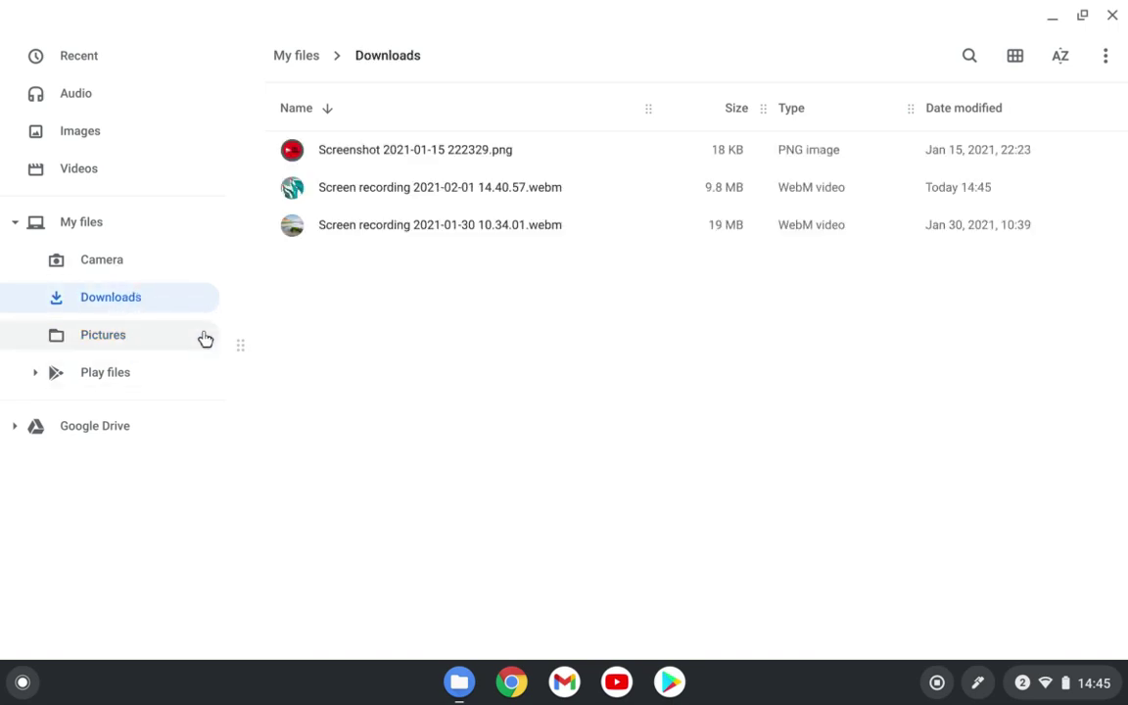
{"action": "left_click", "coordinate": [380, 159]}
{"action": "left_click_drag", "start_coordinate": [343, 191], "coordinate": [450, 282]}
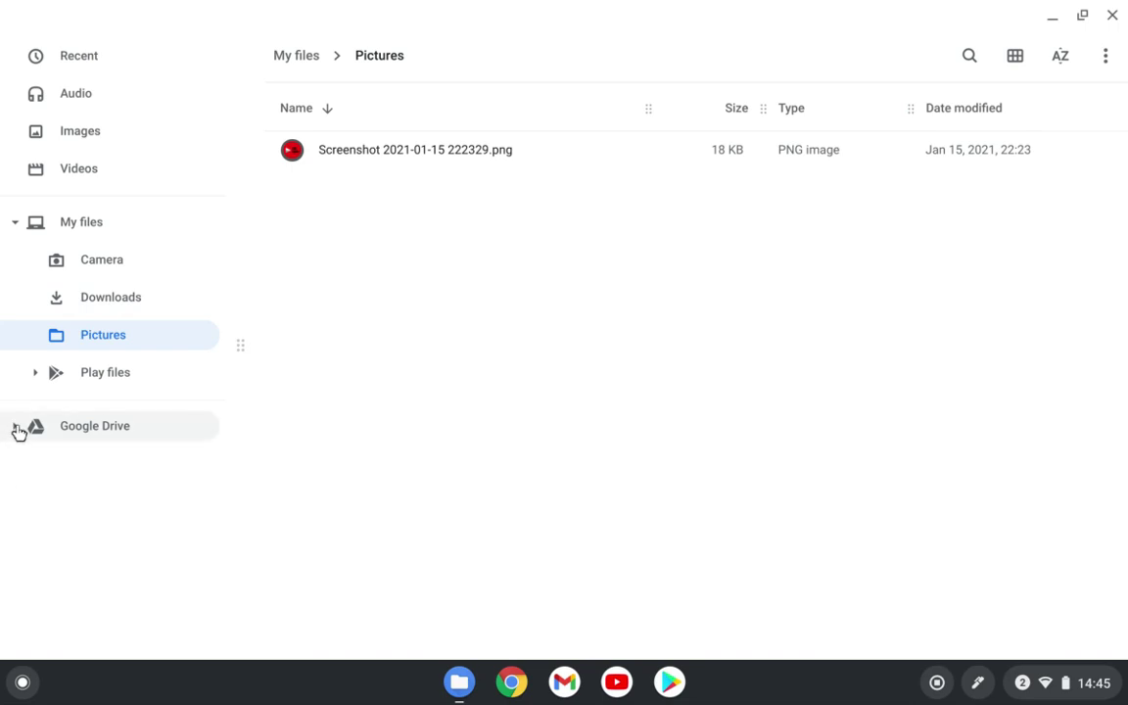
Visit My Drive and Shared with me, ending on Google Drive's empty Offline view.
{"action": "left_click", "coordinate": [112, 434]}
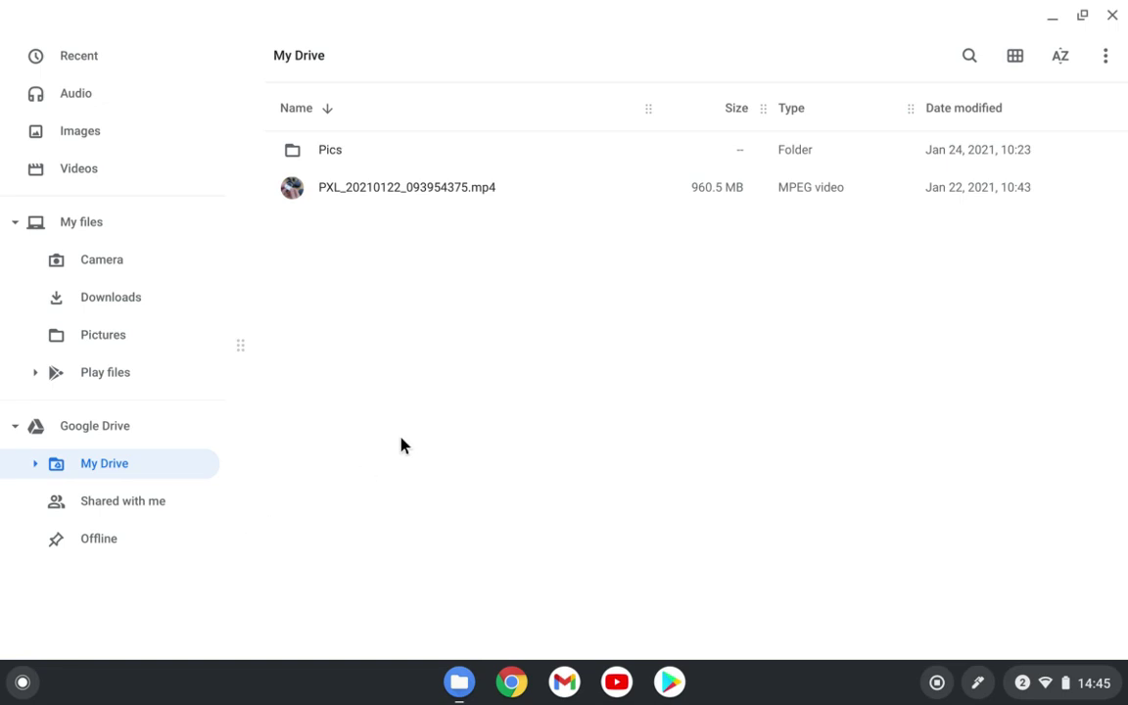
{"action": "left_click", "coordinate": [118, 503]}
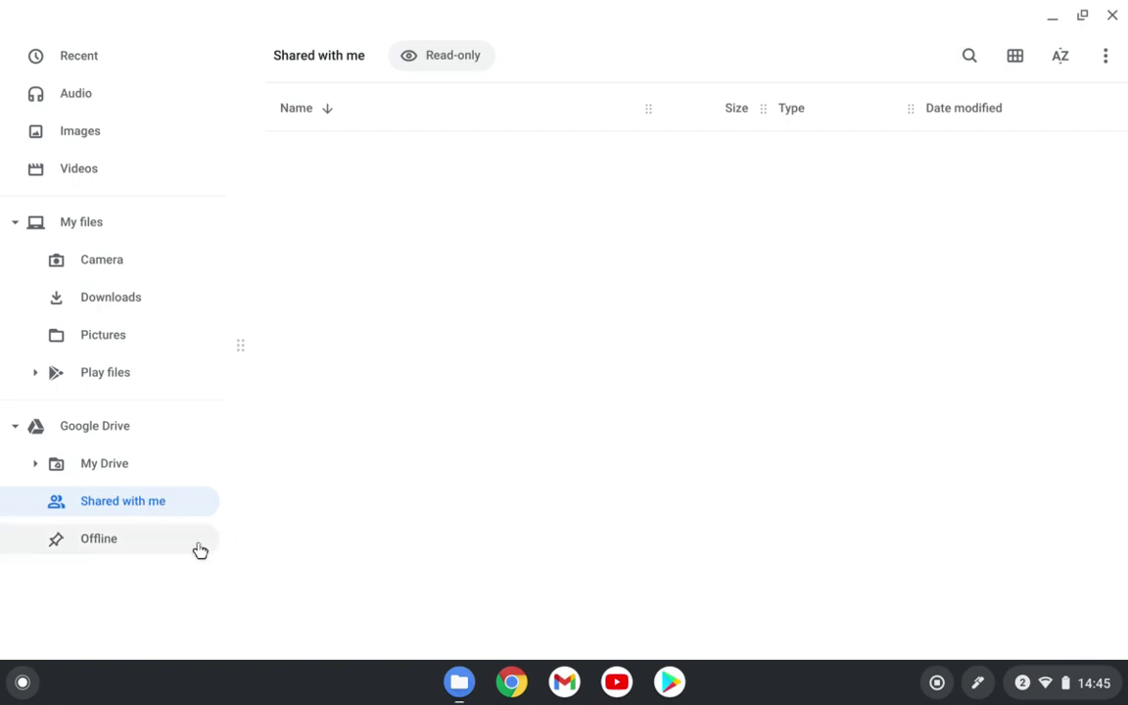
{"action": "left_click", "coordinate": [112, 542]}
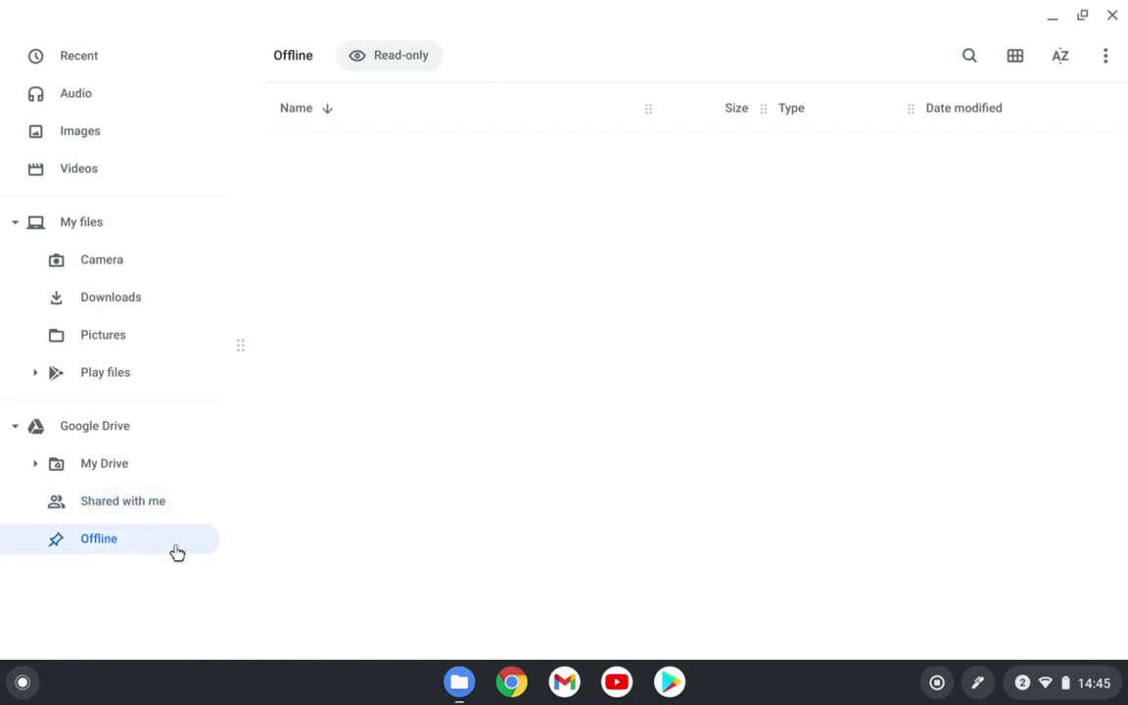
Switch on Available offline for the Pics folder in My Drive and confirm it appears in Offline.
{"action": "left_click", "coordinate": [115, 467]}
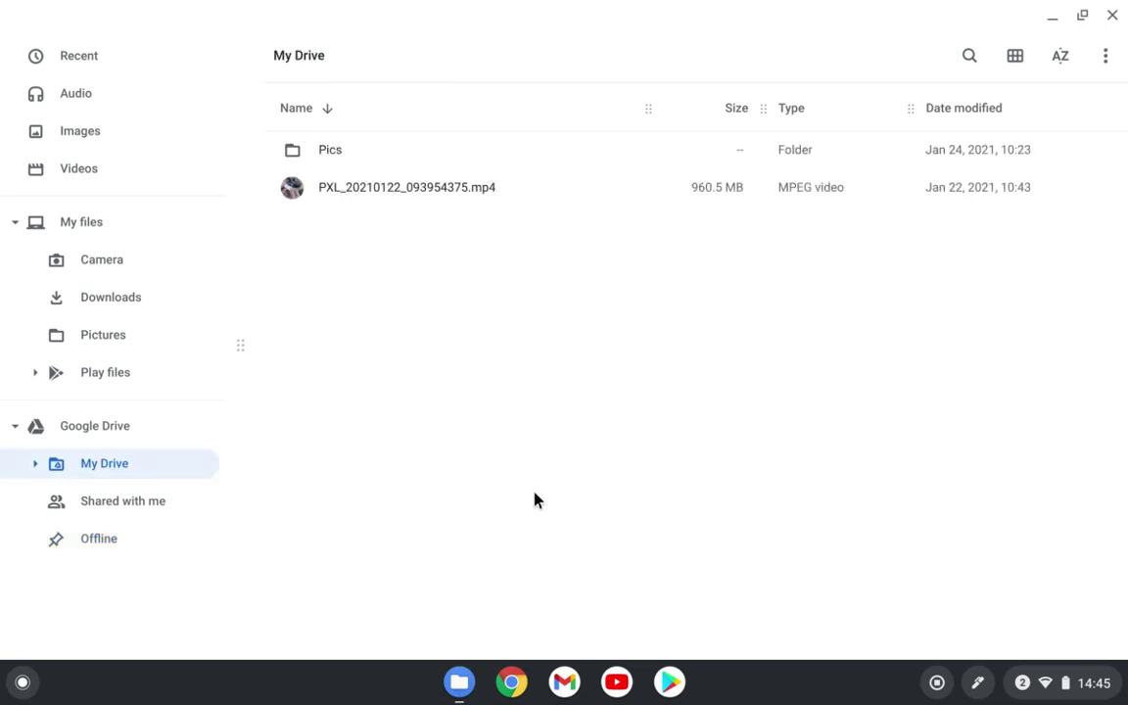
{"action": "left_click", "coordinate": [343, 153]}
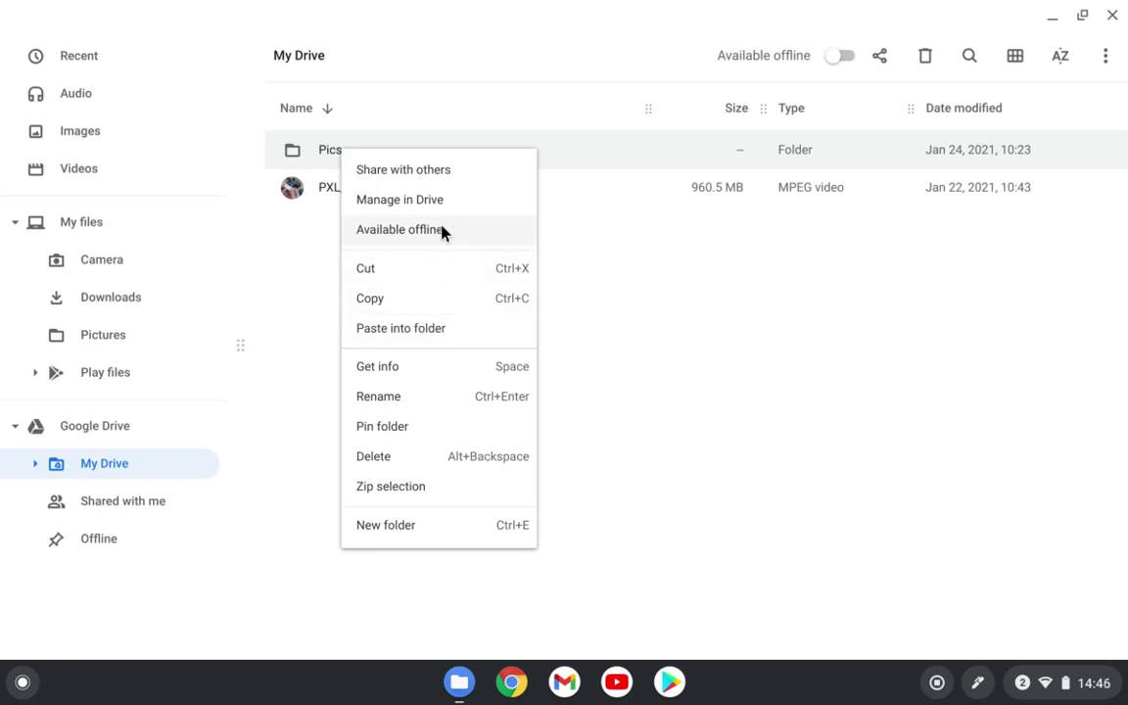
{"action": "left_click", "coordinate": [584, 341]}
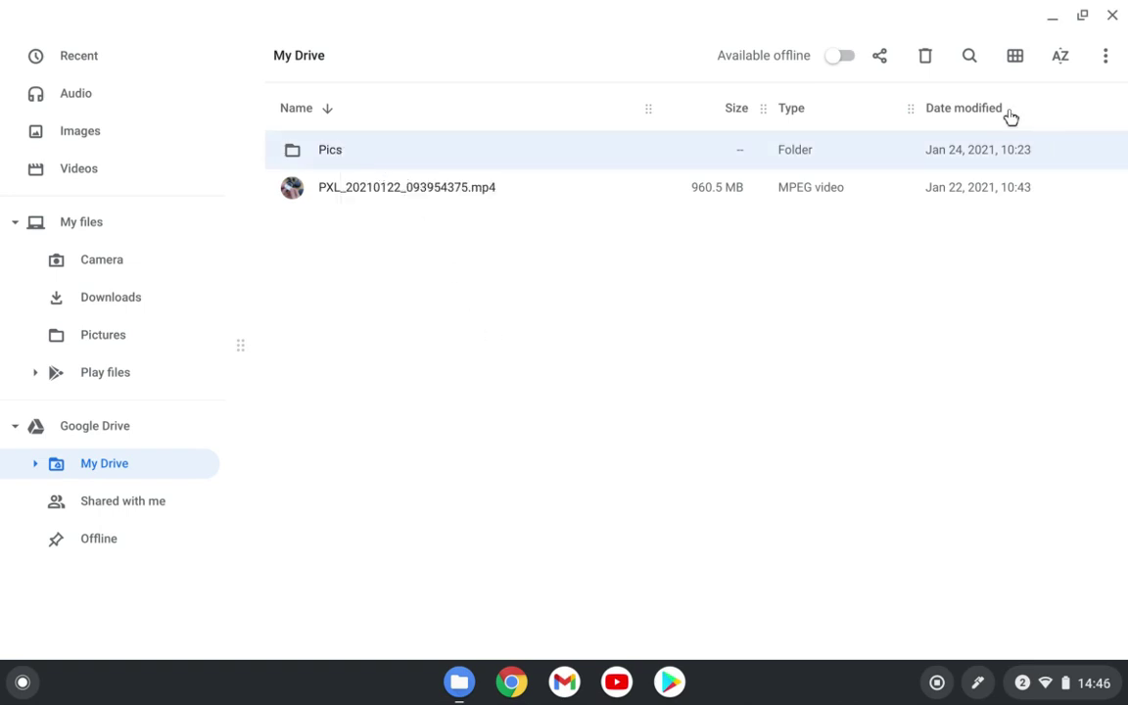
{"action": "left_click", "coordinate": [841, 61]}
{"action": "left_click", "coordinate": [104, 544]}
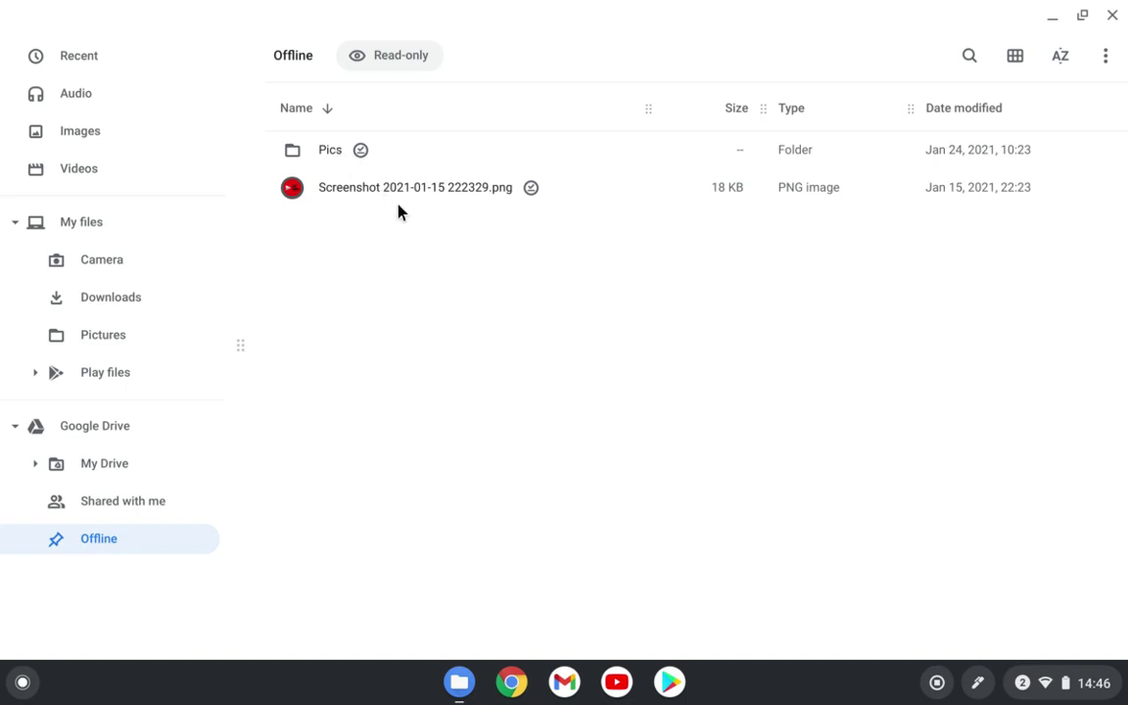
Switch off Available offline for Pics, confirm the Offline view is empty, and return to My Drive.
{"action": "left_click", "coordinate": [339, 153]}
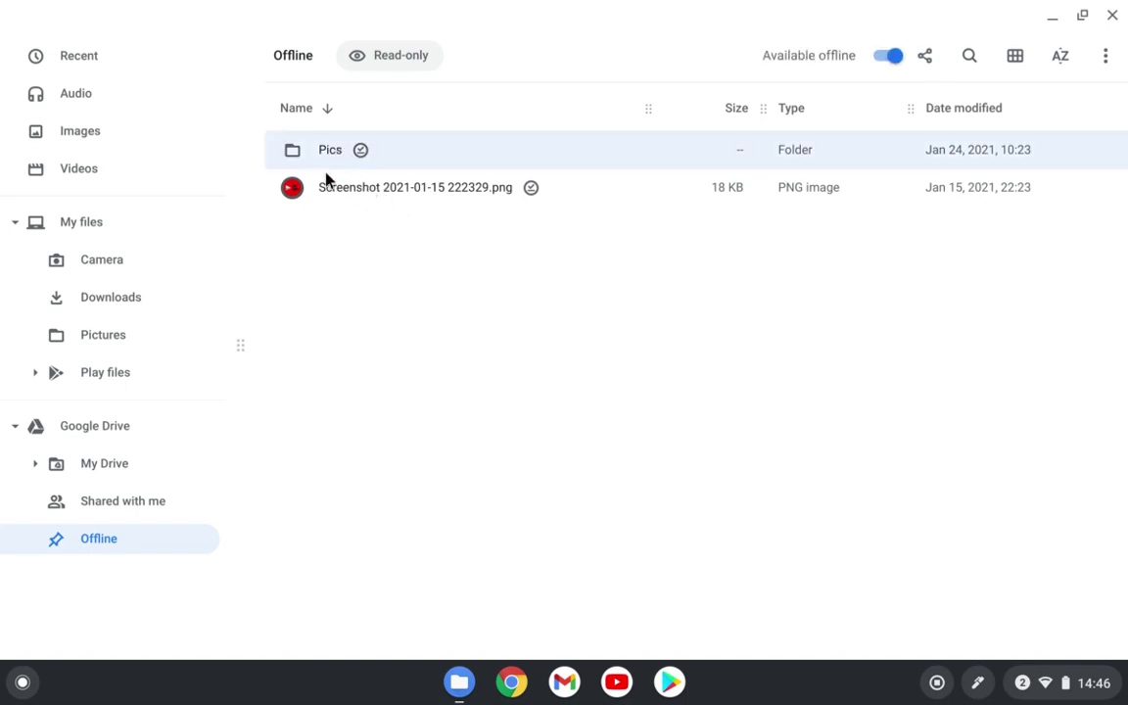
{"action": "left_click", "coordinate": [142, 462]}
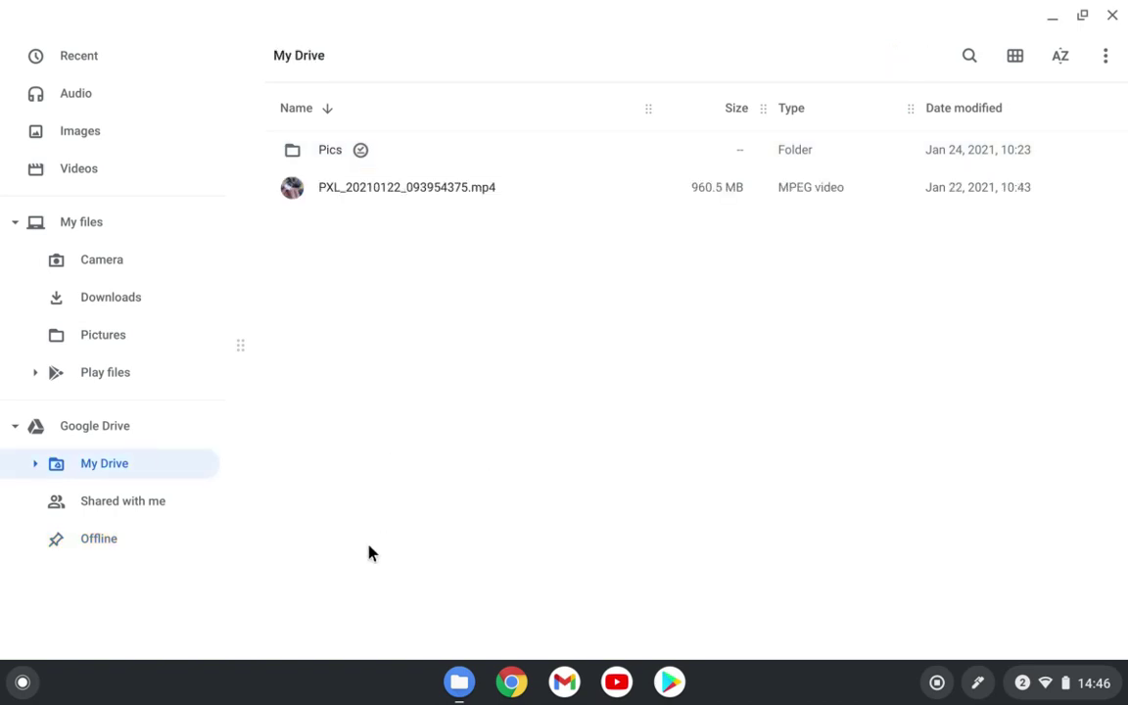
{"action": "left_click", "coordinate": [432, 162]}
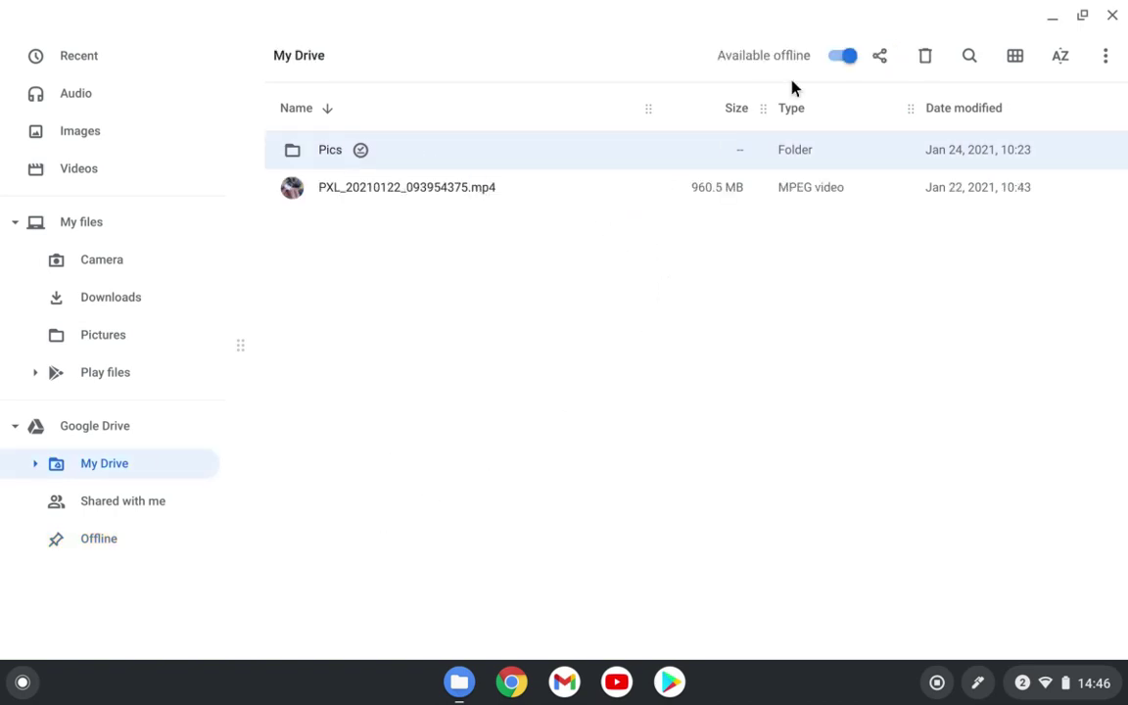
{"action": "left_click", "coordinate": [844, 57]}
{"action": "left_click", "coordinate": [98, 545]}
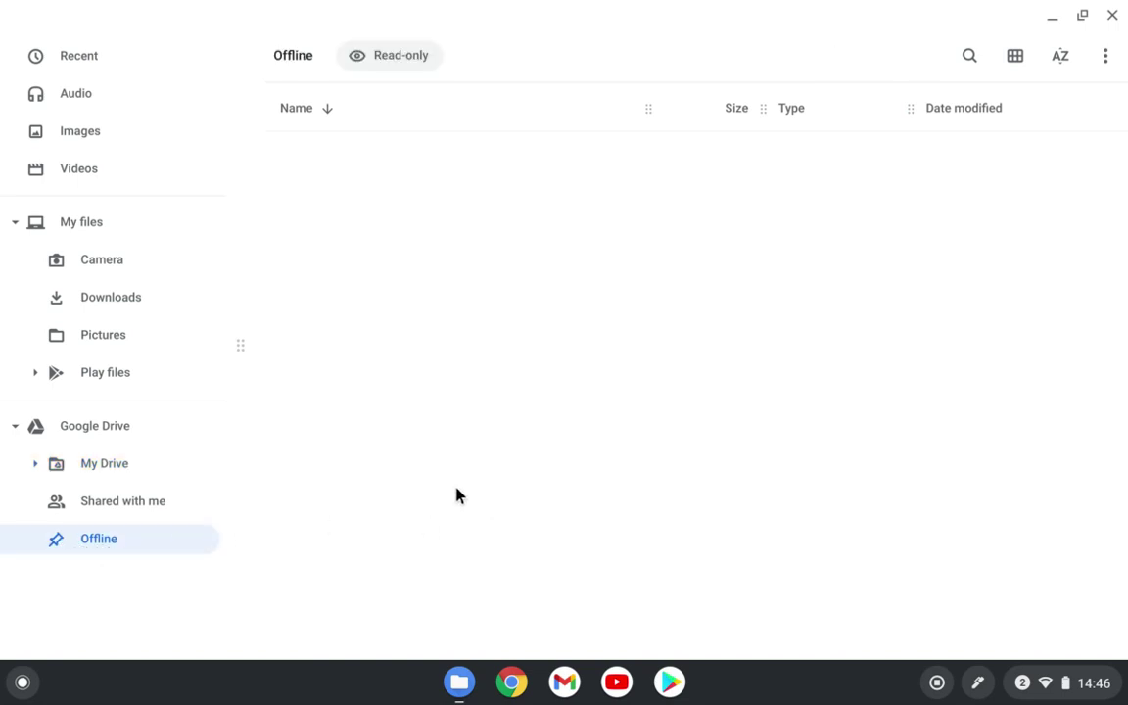
{"action": "left_click", "coordinate": [111, 432]}
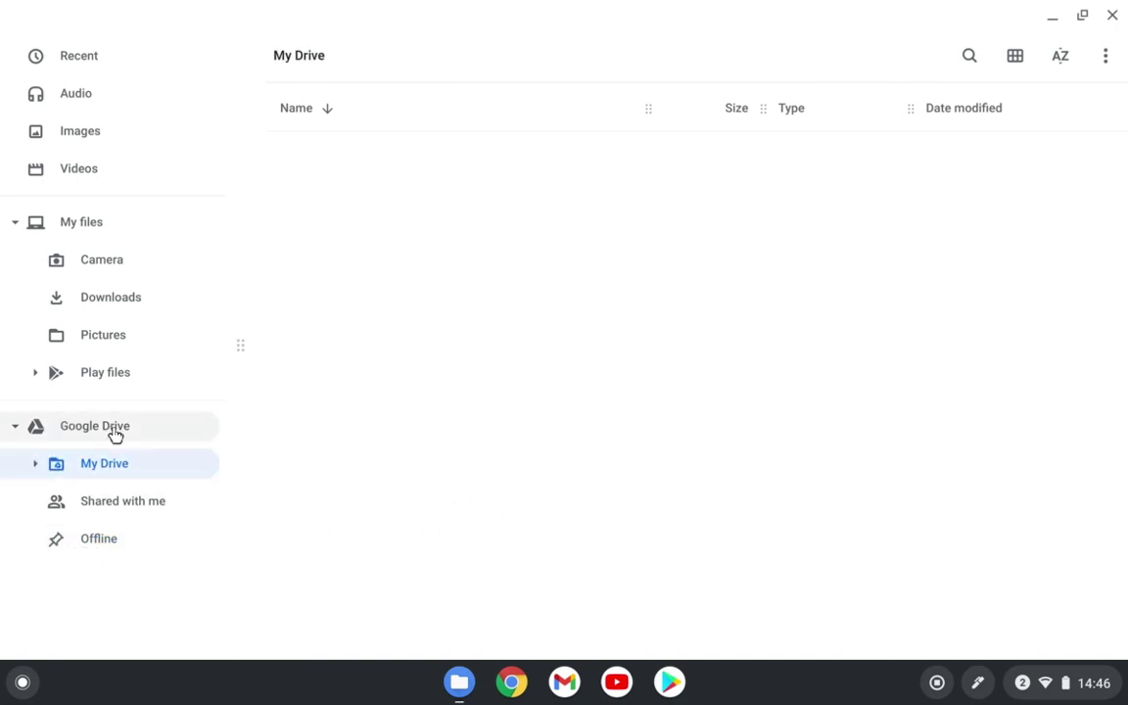
From My files, open a second Files window and snap the two windows side by side.
{"action": "left_click", "coordinate": [100, 226]}
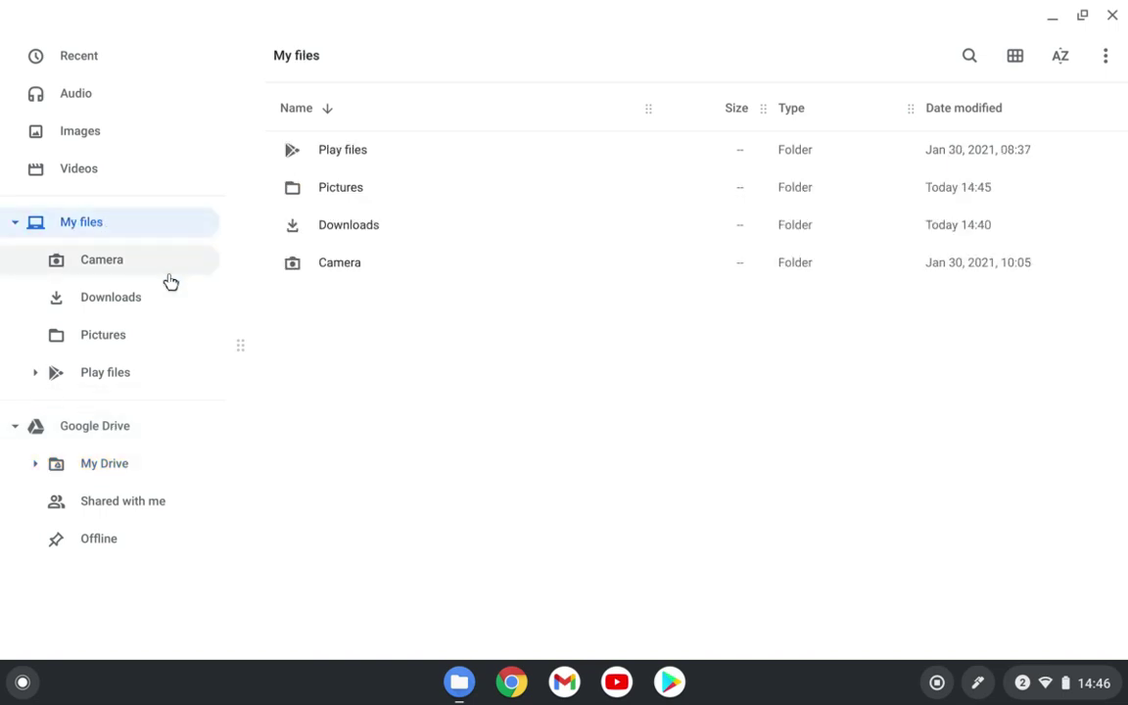
{"action": "right_click", "coordinate": [459, 682]}
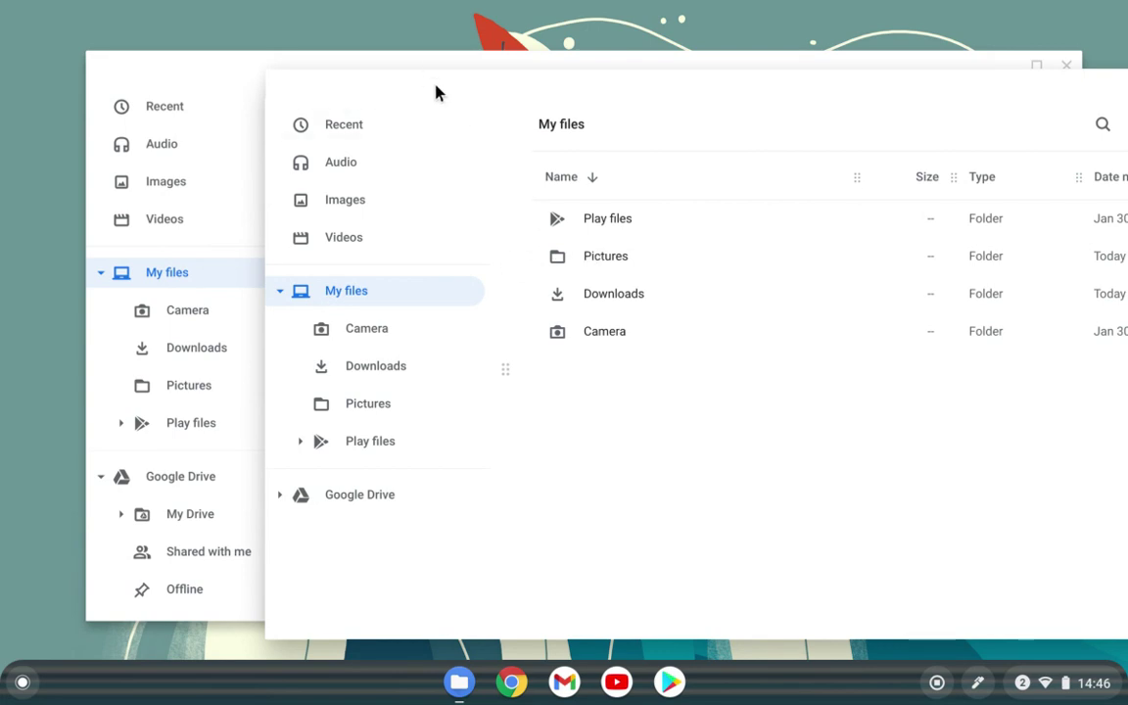
{"action": "key", "text": "alt+bracketright"}
{"action": "left_click_drag", "start_coordinate": [375, 76], "coordinate": [3, 68]}
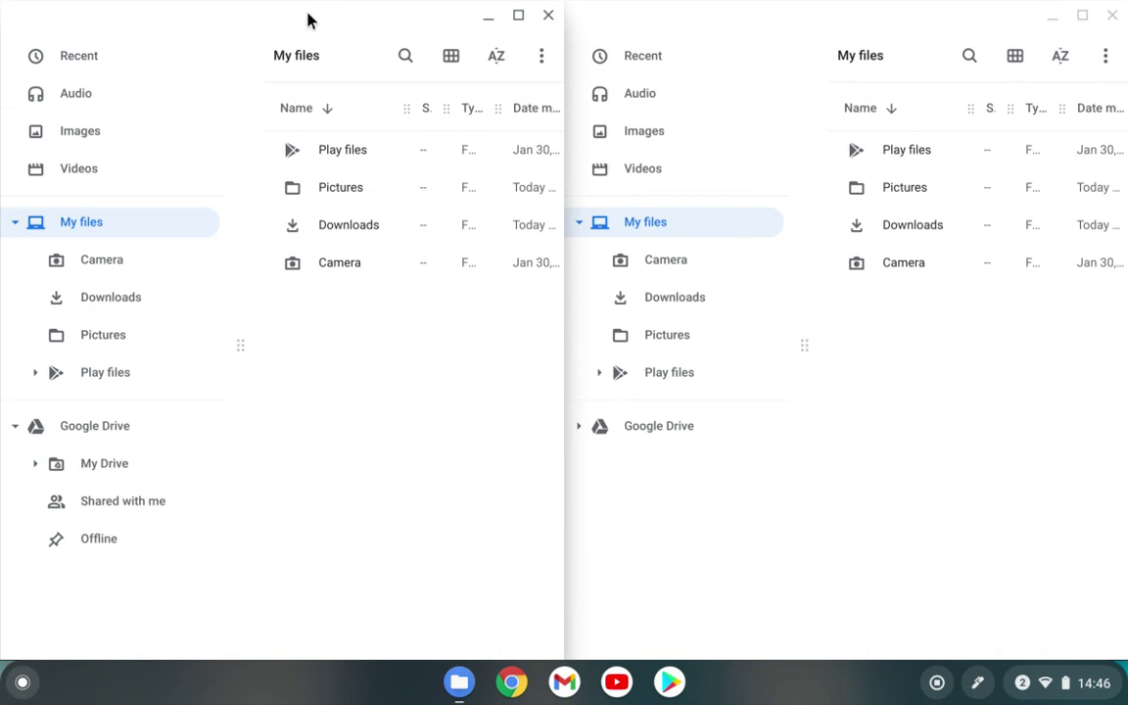
Close the right-hand Files window and maximize the remaining one.
{"action": "left_click_drag", "start_coordinate": [306, 20], "coordinate": [605, 8]}
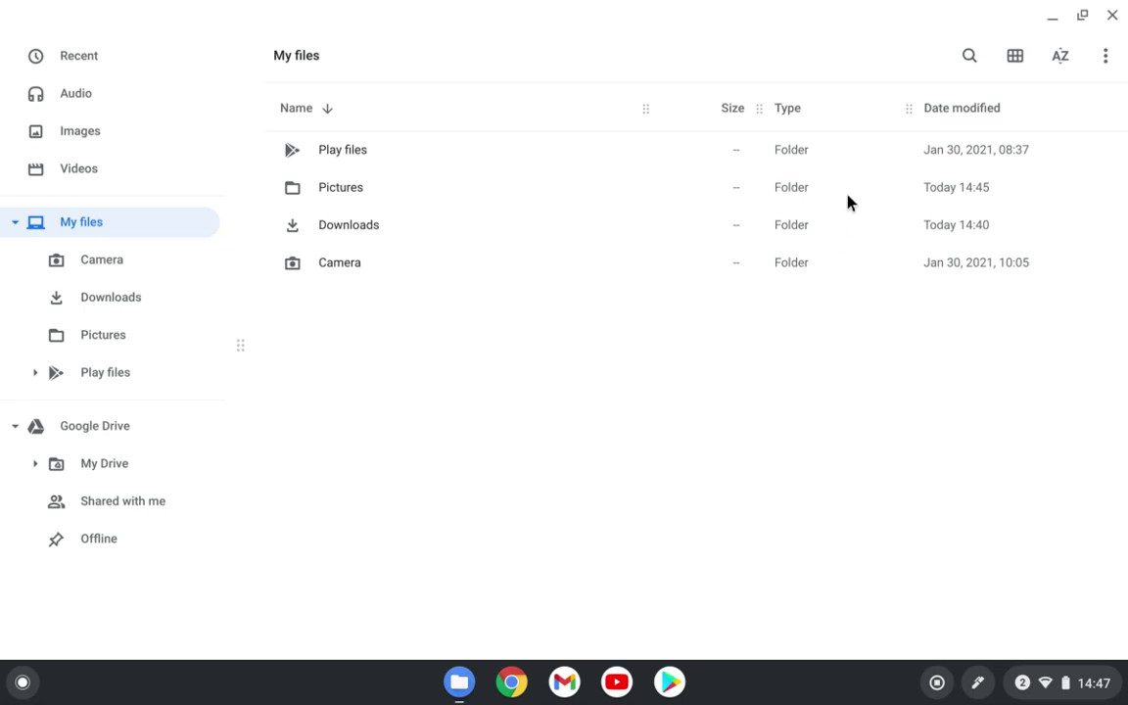
{"action": "left_click_drag", "start_coordinate": [760, 13], "coordinate": [715, 102]}
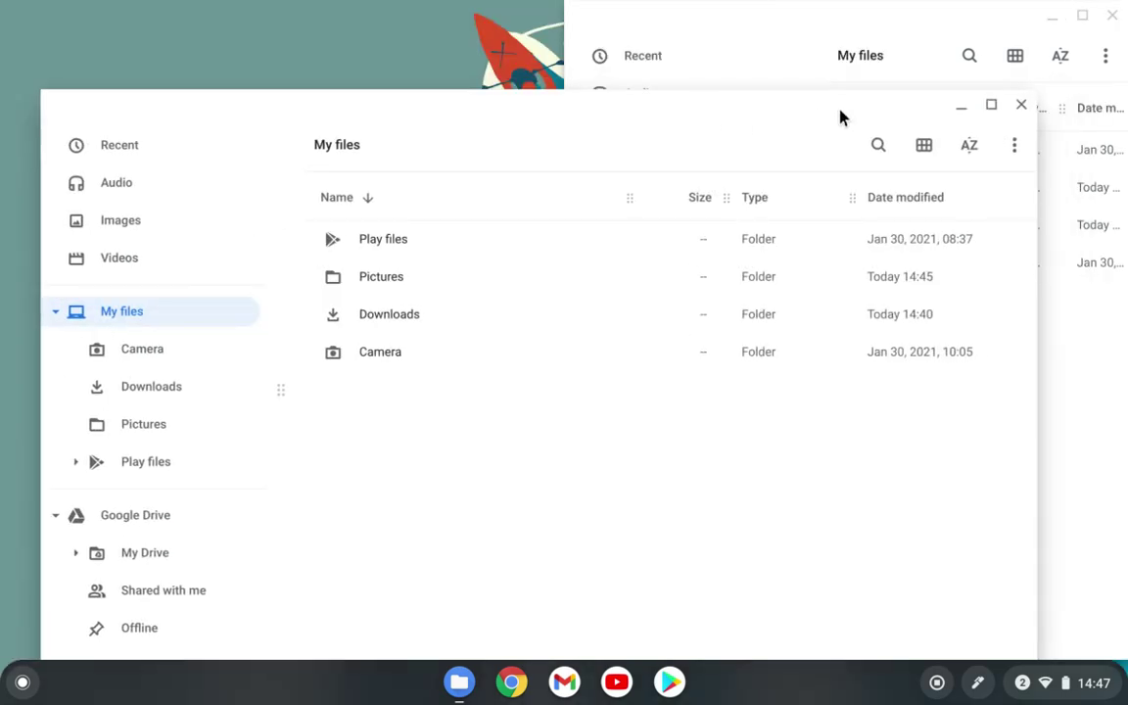
{"action": "left_click", "coordinate": [1009, 11]}
{"action": "left_click", "coordinate": [1112, 14]}
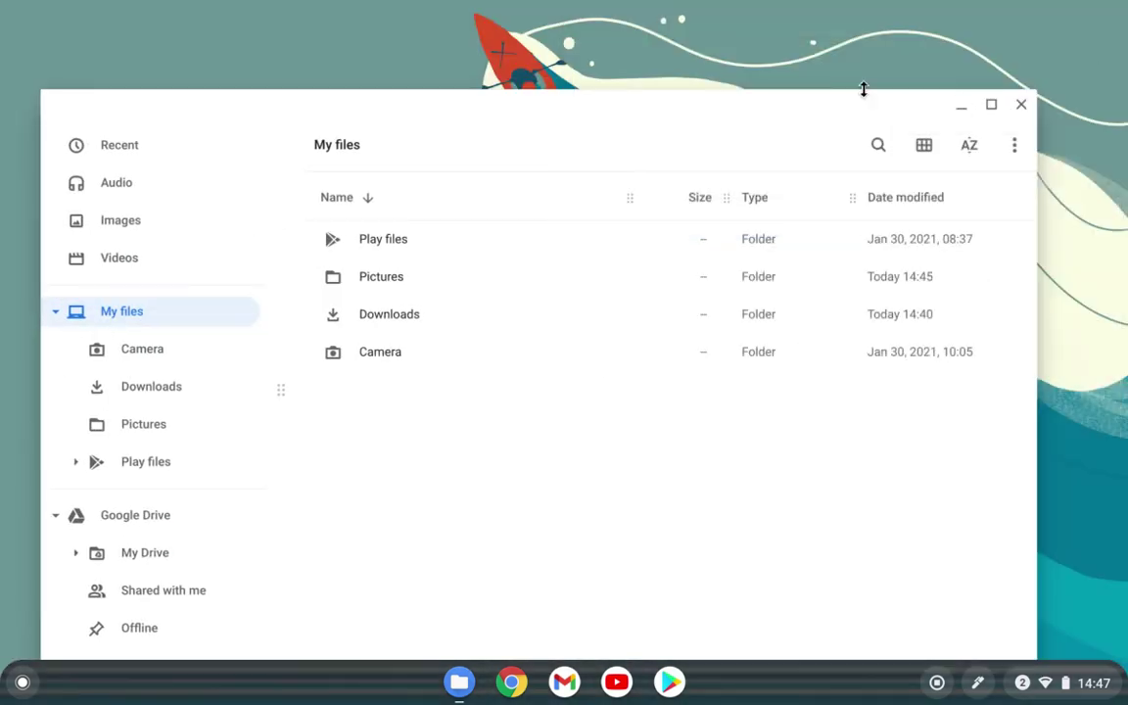
{"action": "left_click", "coordinate": [991, 106]}
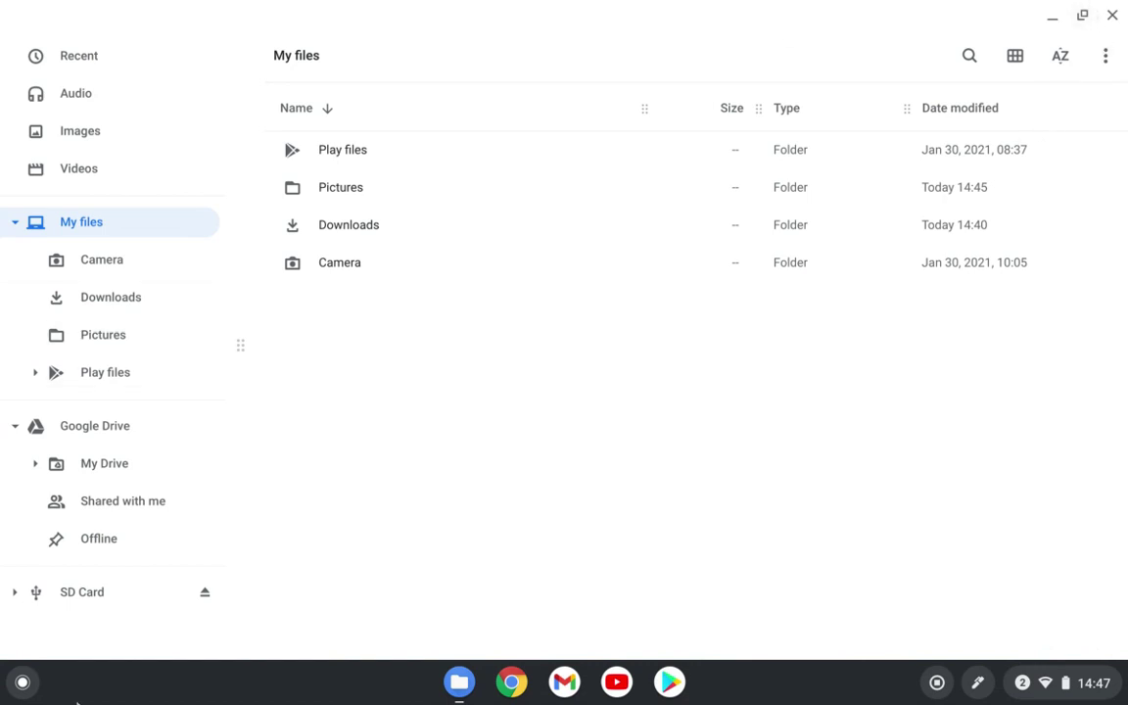
View the SD Card's contents and device options, then open the Volume drive's folders.
{"action": "left_click", "coordinate": [110, 592]}
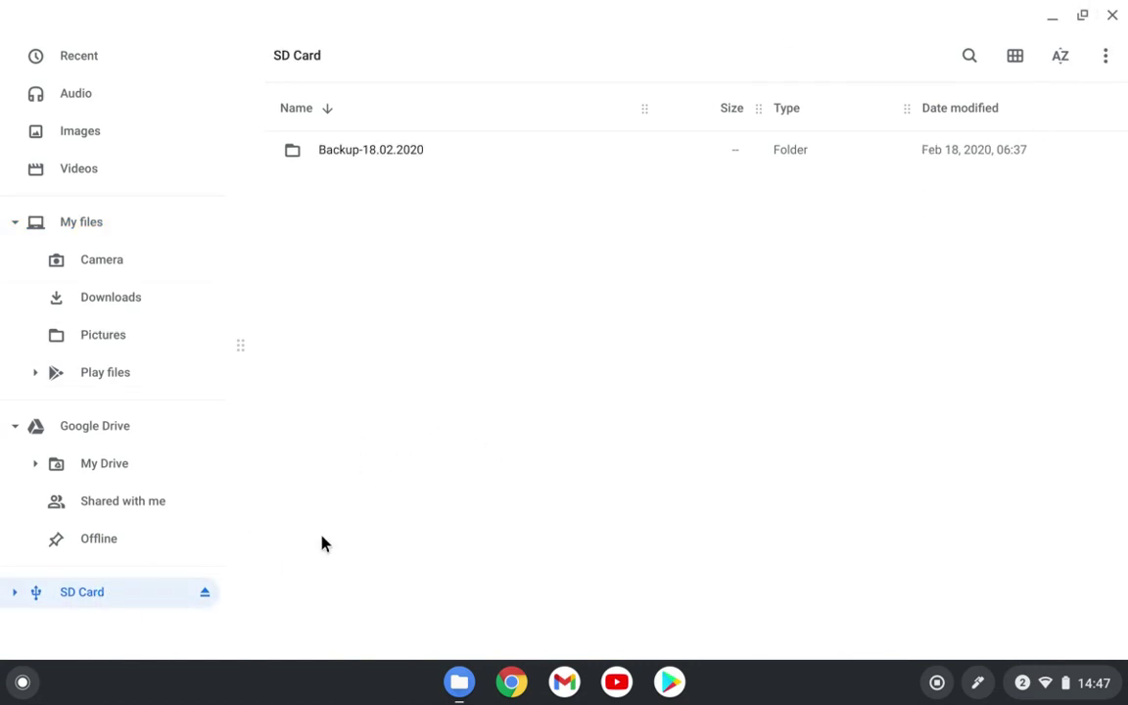
{"action": "right_click", "coordinate": [85, 594]}
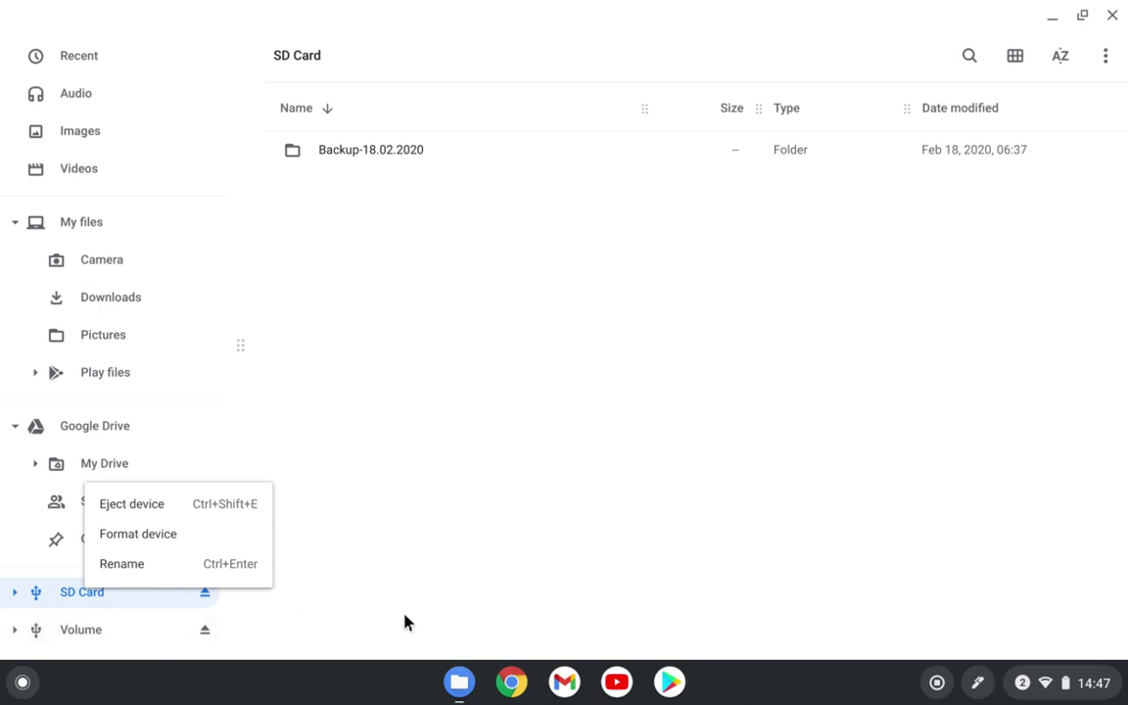
{"action": "left_click", "coordinate": [382, 632]}
{"action": "left_click", "coordinate": [86, 637]}
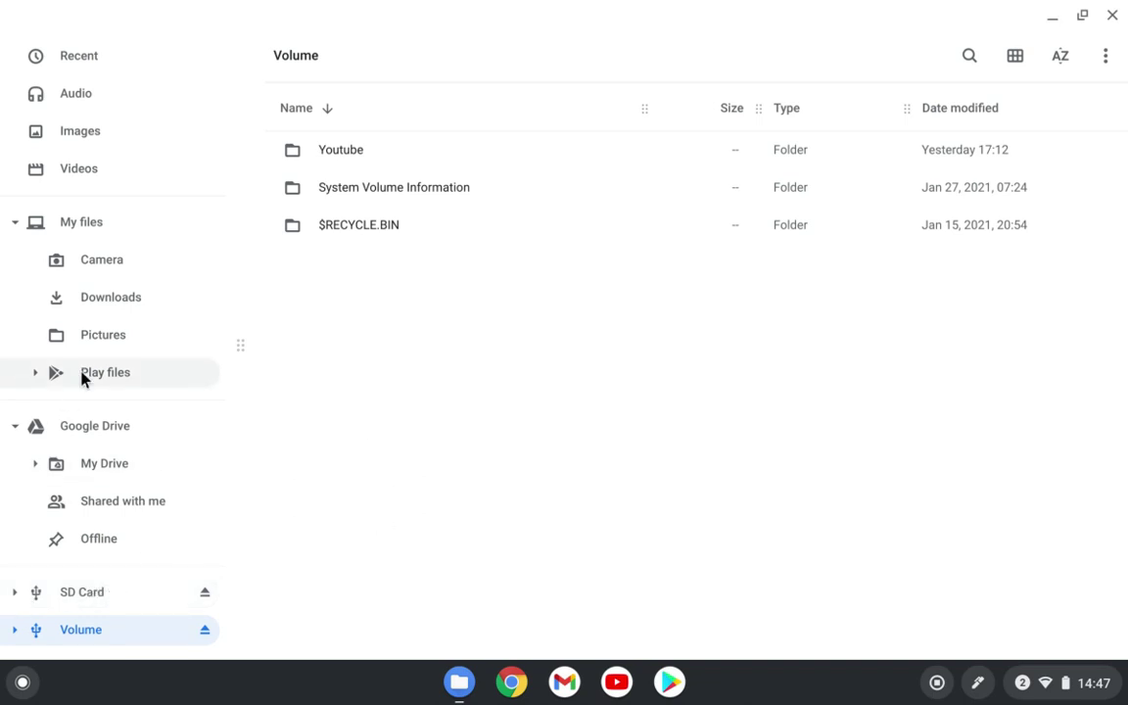
Reopen the SD Card, then eject the SD Card and the Volume drive from the sidebar.
{"action": "left_click", "coordinate": [155, 597]}
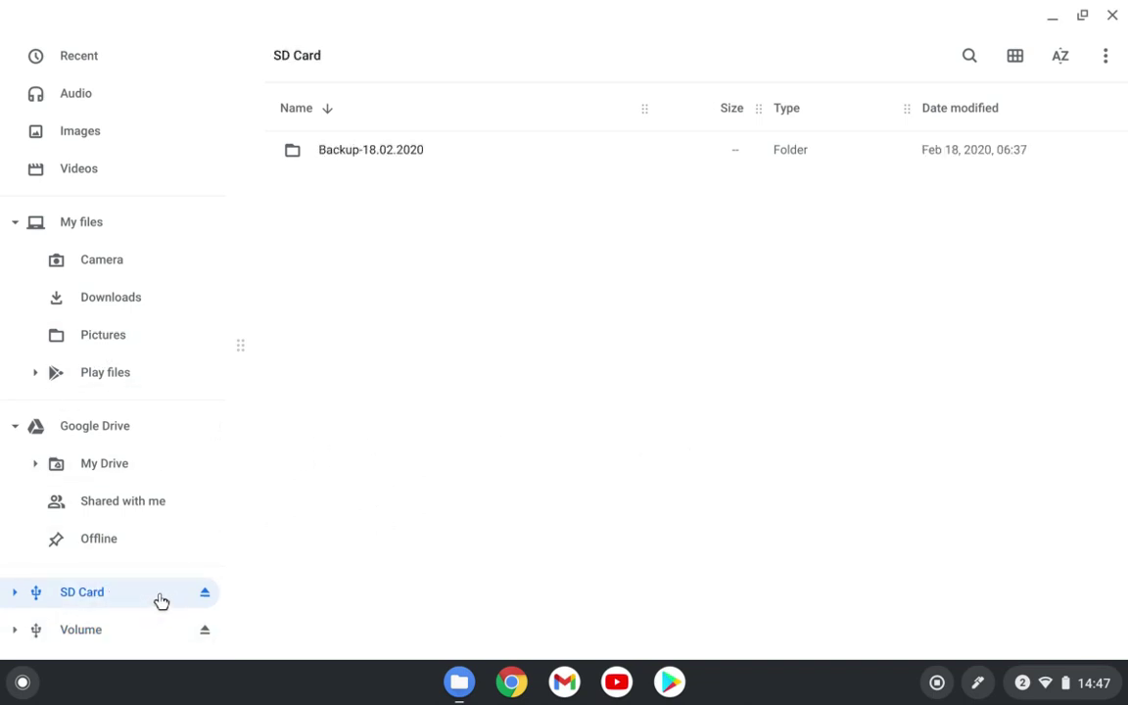
{"action": "left_click", "coordinate": [209, 595]}
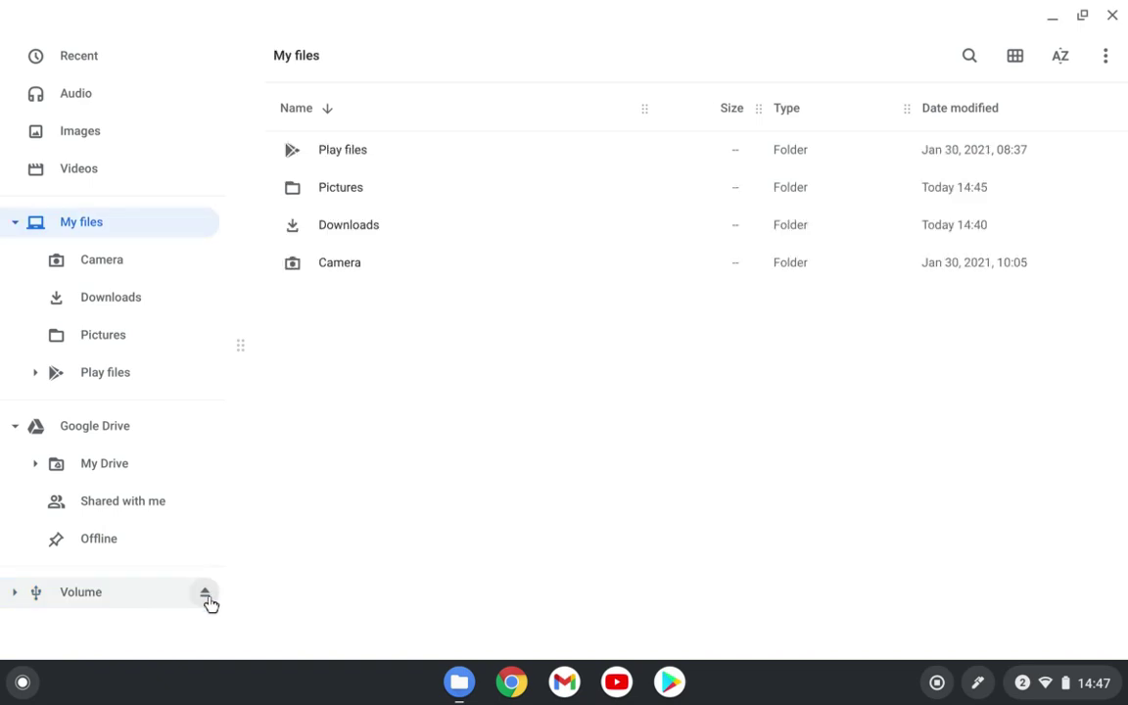
{"action": "left_click", "coordinate": [207, 594]}
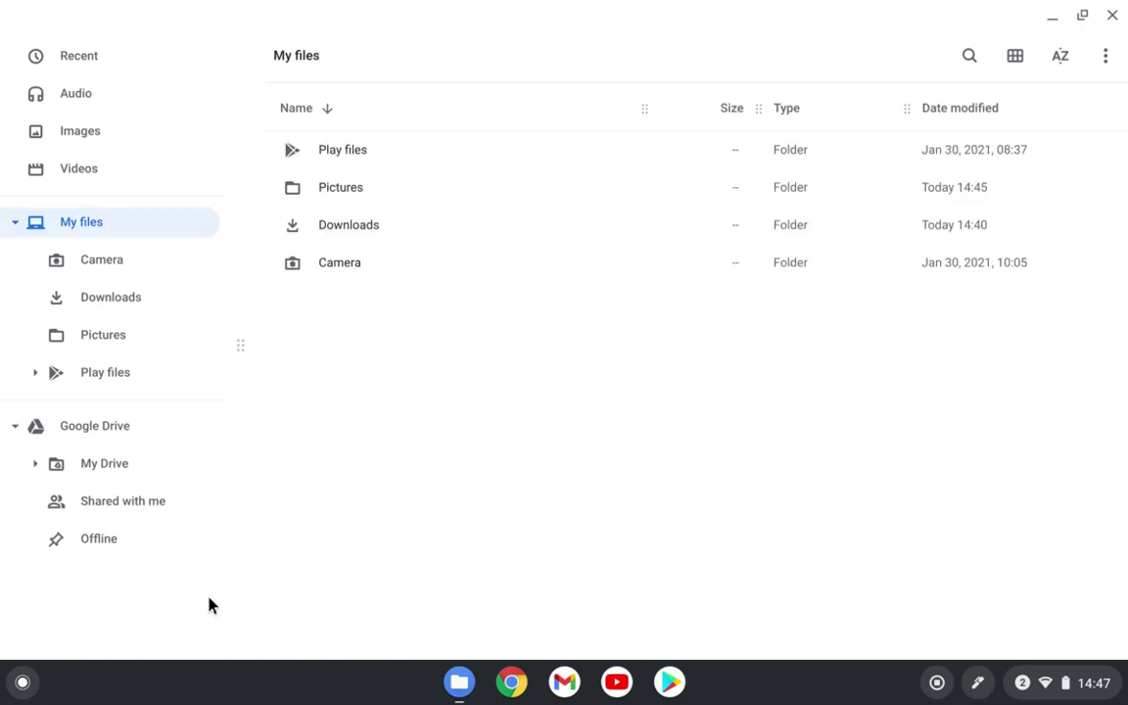